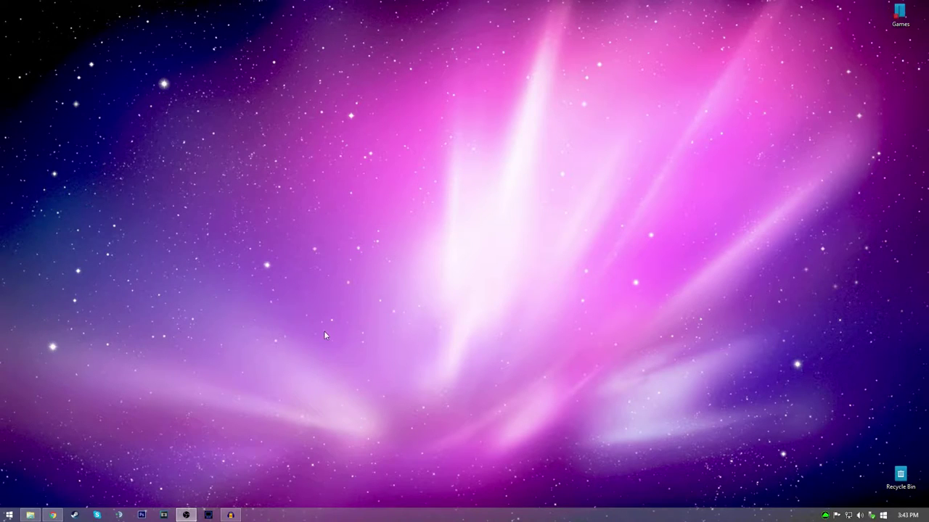
Return to the Chrome window showing the DAEMON Tools Lite 10 product page.
right_click(30, 515)
click(43, 491)
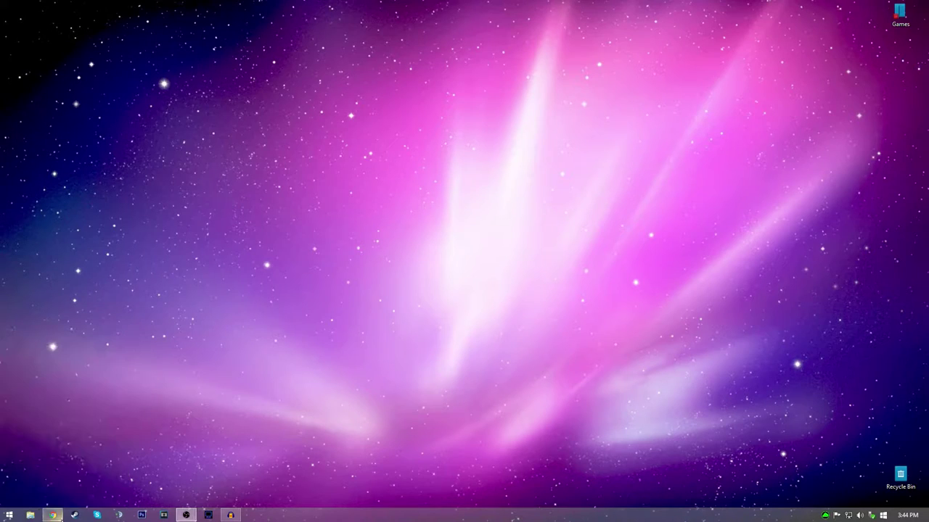
click(52, 515)
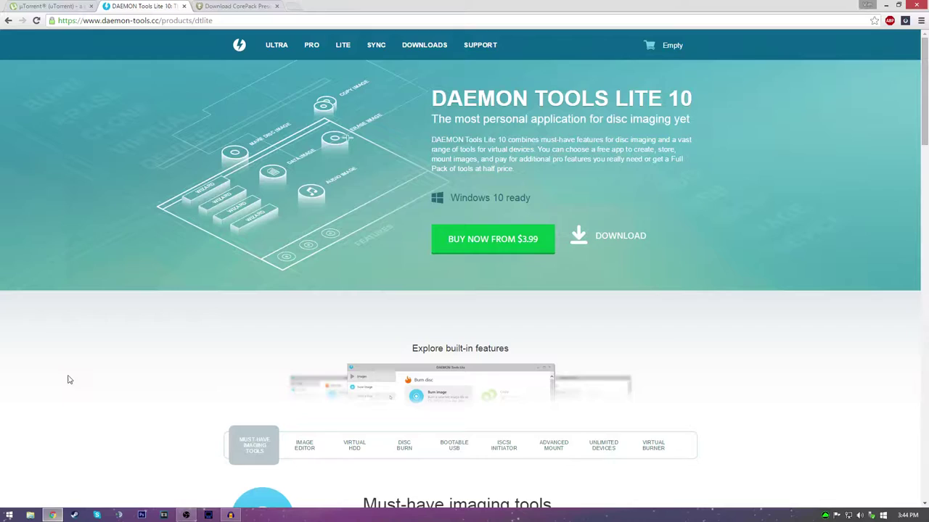
Download the free µTorrent for Windows installer from the version comparison table.
click(45, 6)
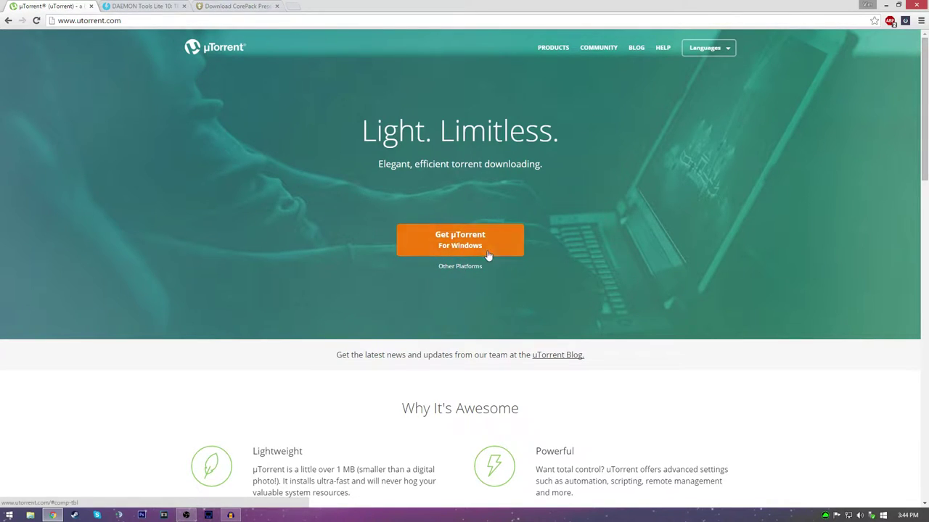
click(444, 245)
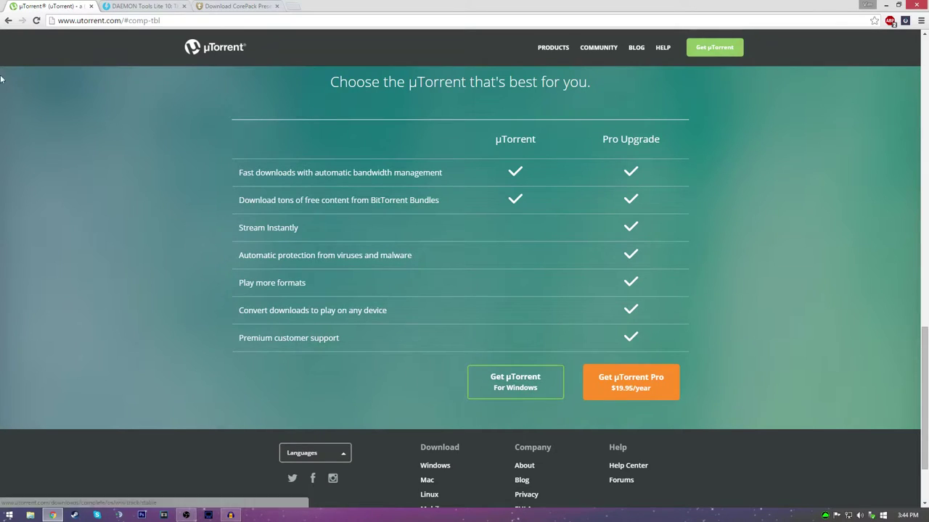
click(8, 21)
click(428, 245)
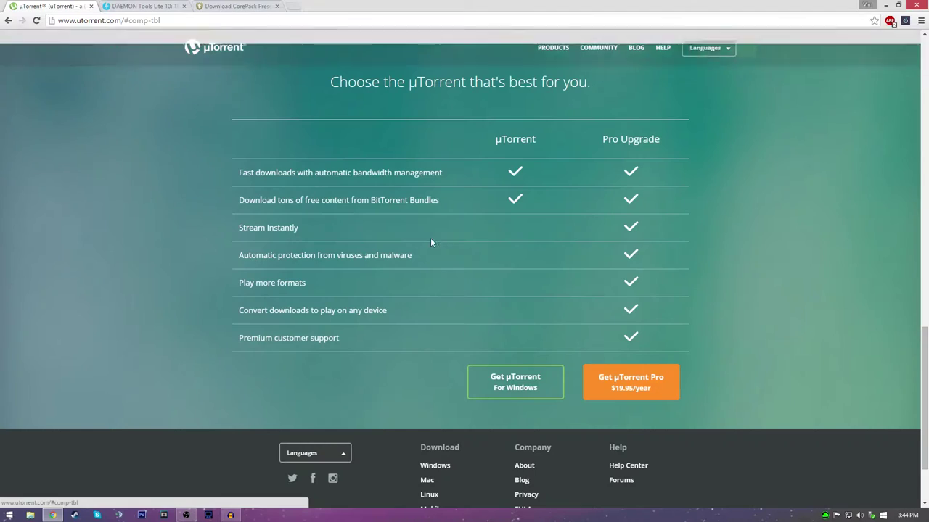
click(529, 390)
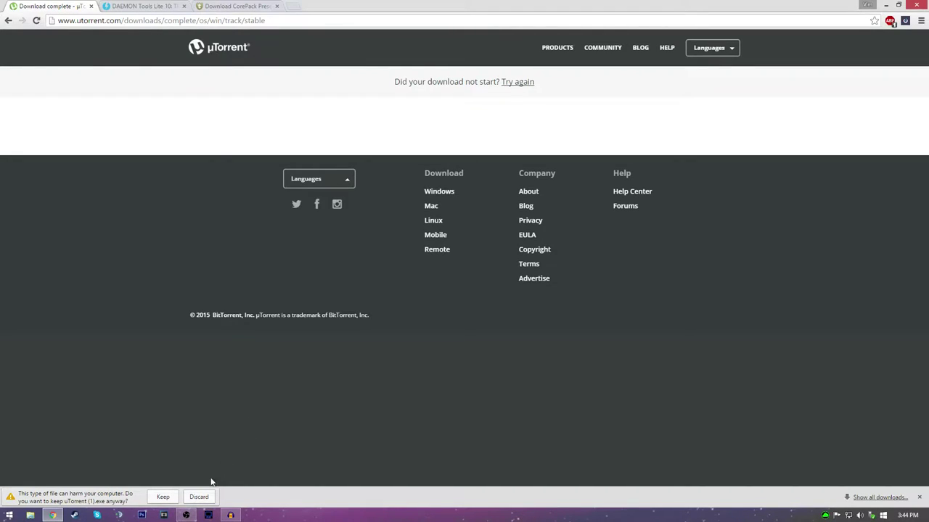
Keep and run the µTorrent download, decline the downgrade, and minimise the running µTorrent.
click(163, 497)
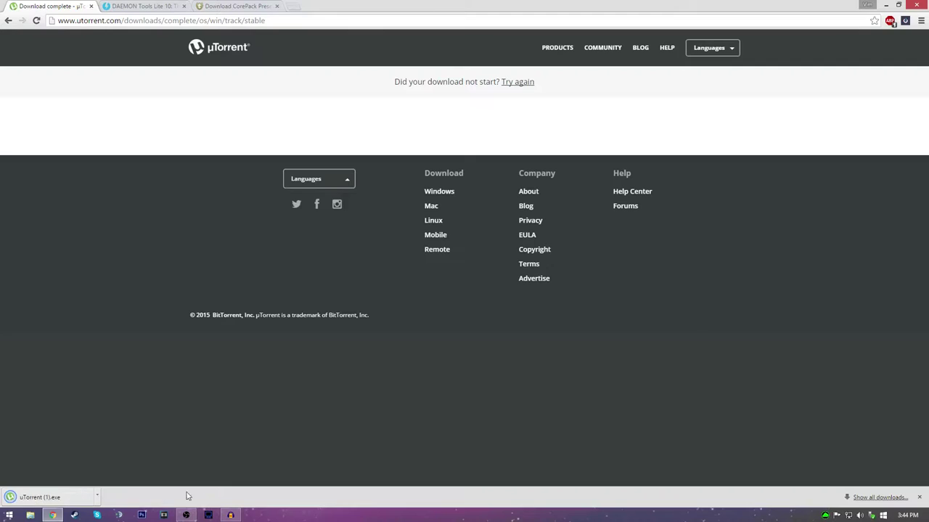
click(96, 497)
click(140, 420)
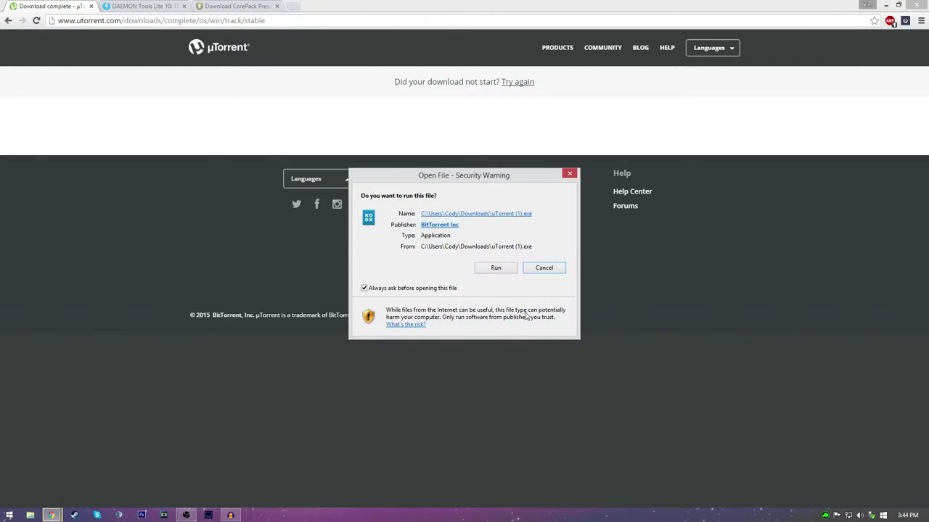
click(498, 268)
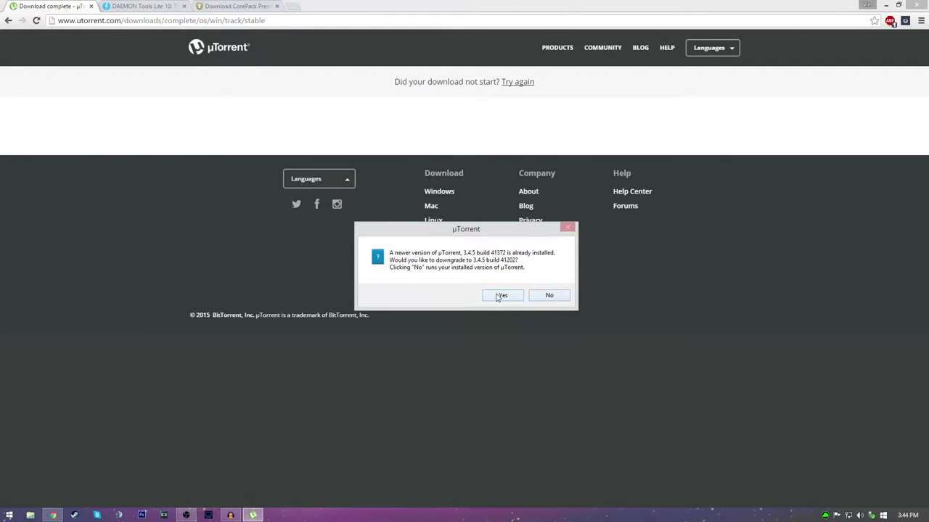
click(549, 294)
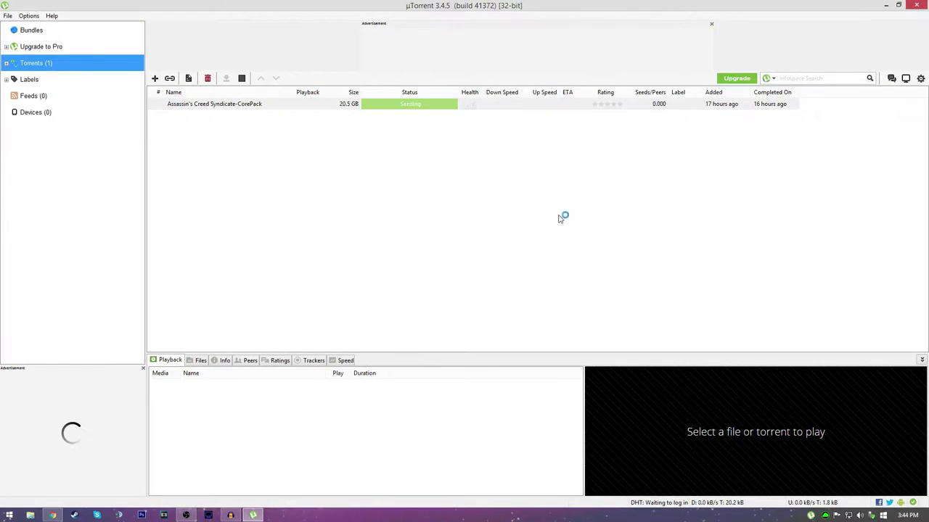
click(889, 5)
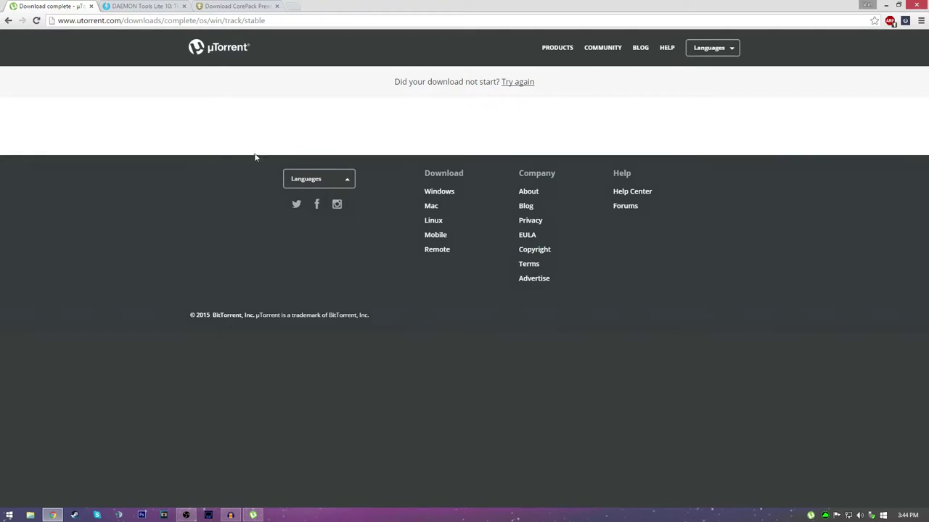
click(145, 5)
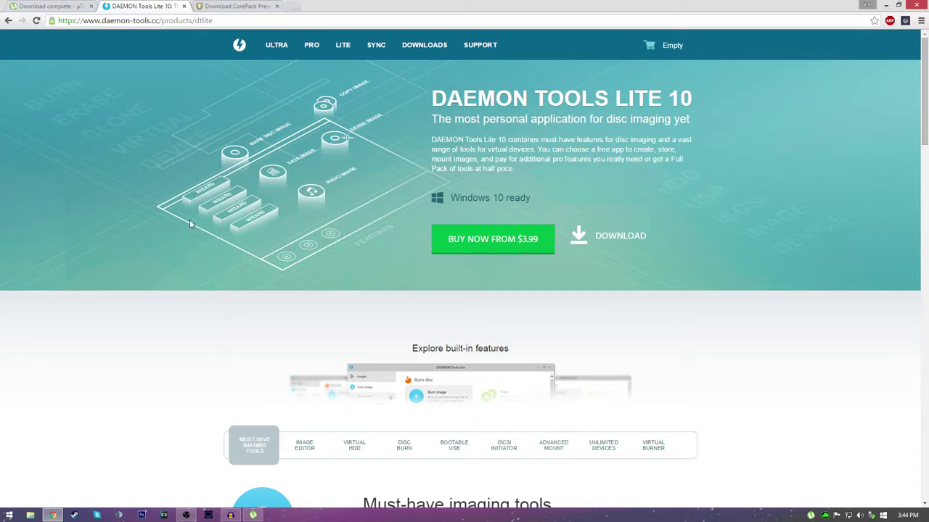
Download DTLiteInstaller.exe from the Disk-Tools.com DAEMON Tools Lite download page.
click(628, 234)
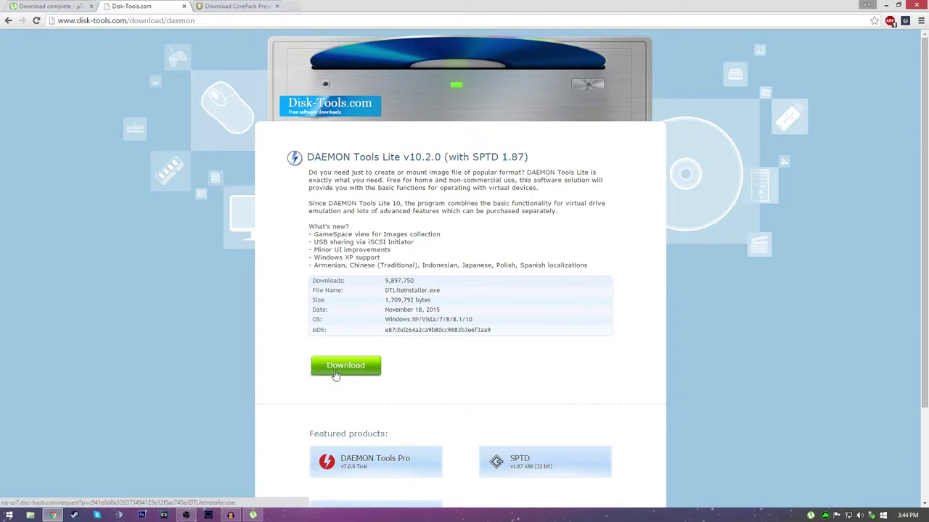
click(337, 372)
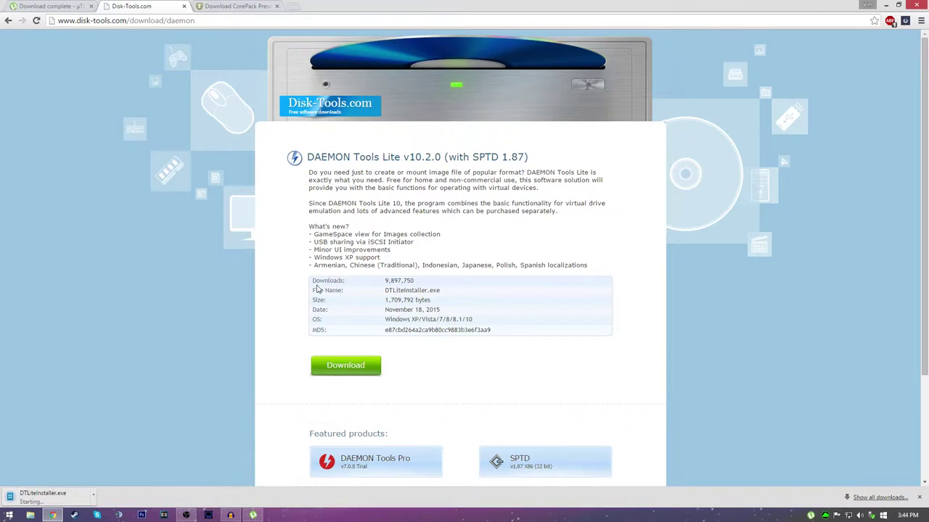
click(97, 494)
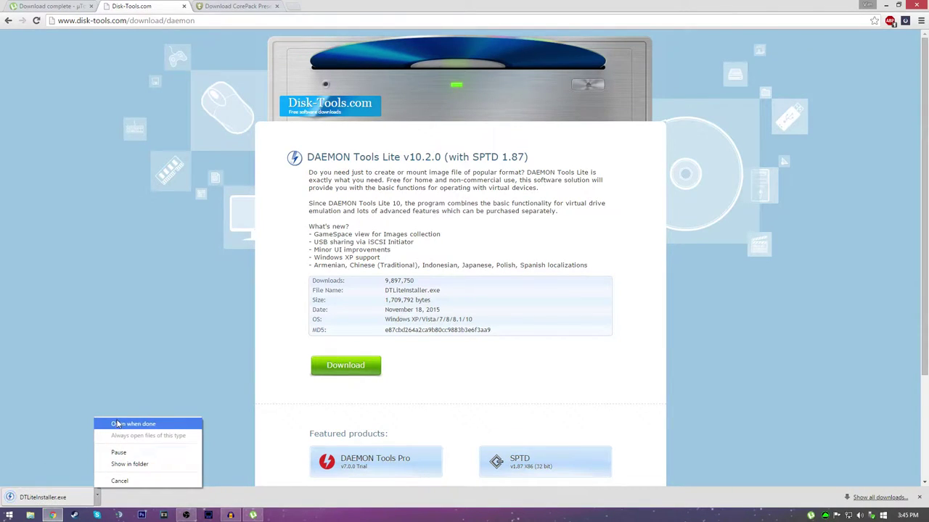
Have DTLiteInstaller.exe open when done, then start installing once setup files are ready.
click(123, 421)
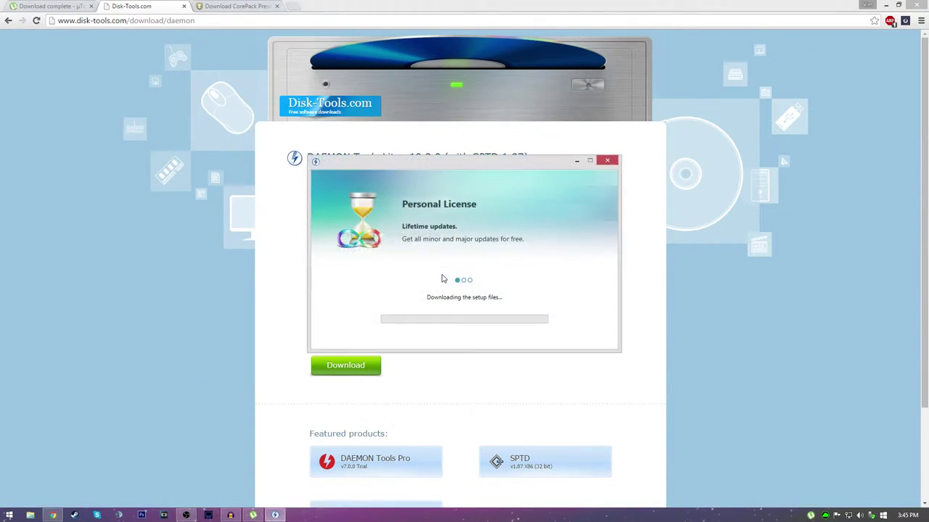
drag(493, 169, 632, 170)
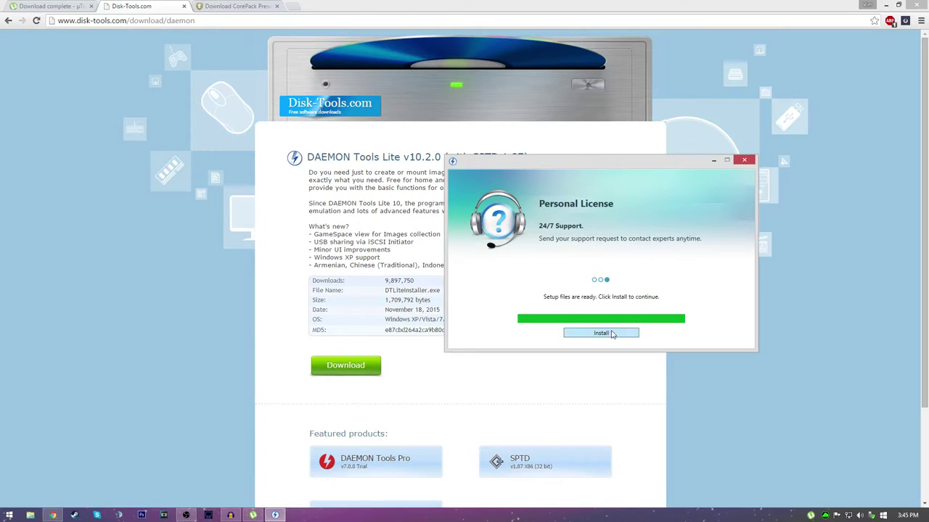
click(611, 333)
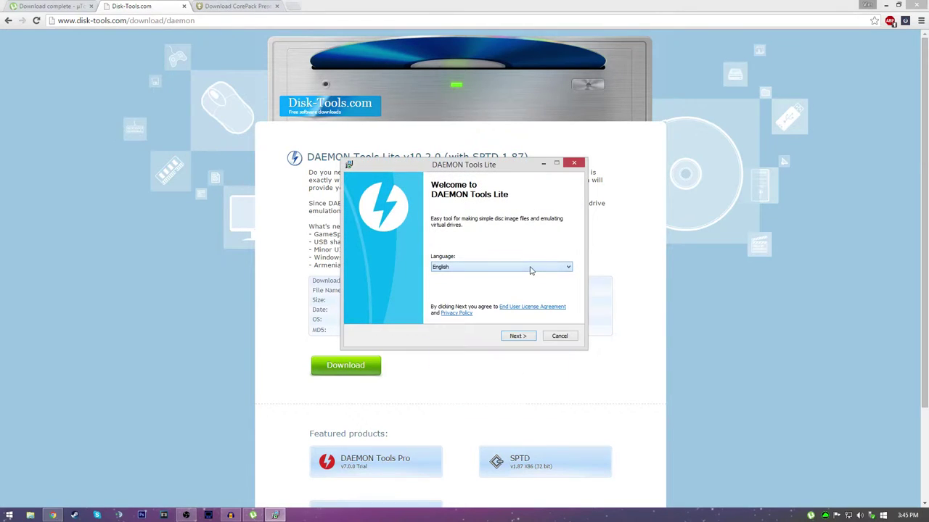
Choose Update with the Free License and turn off desktop and start menu shortcuts.
click(527, 341)
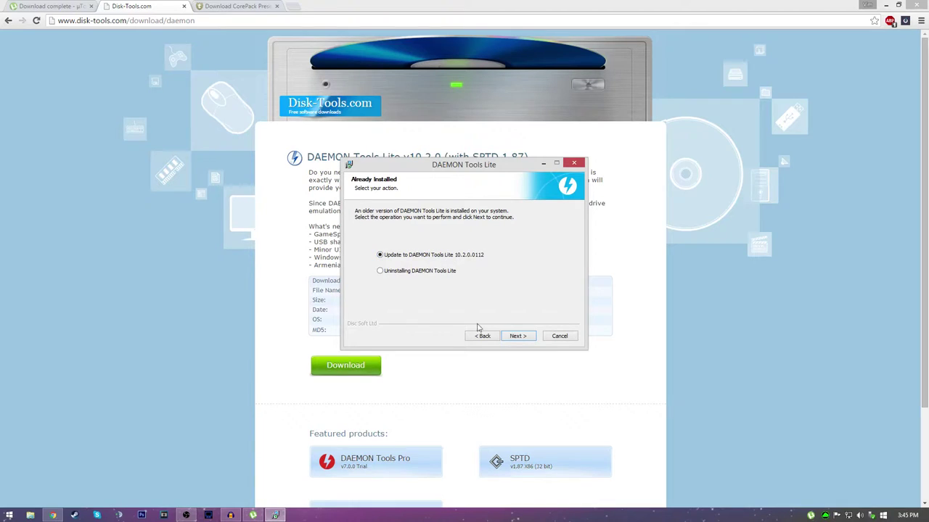
click(517, 335)
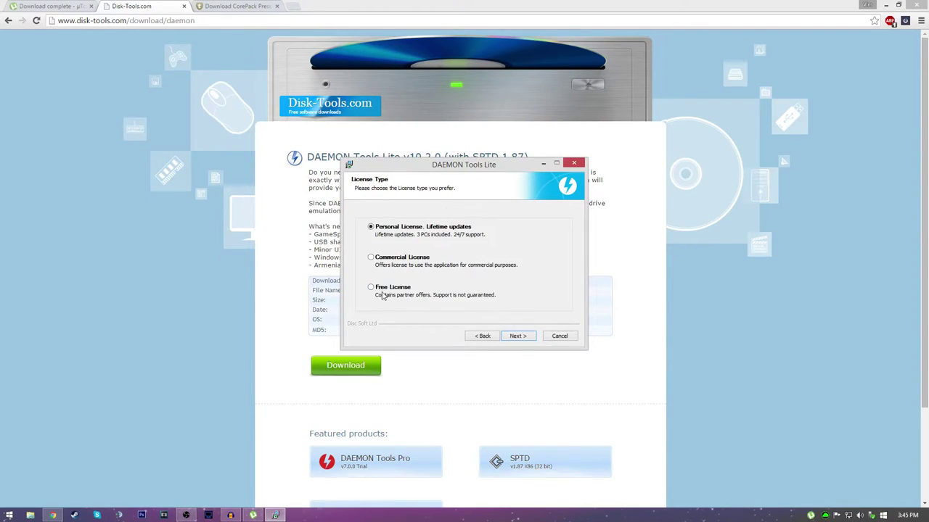
click(527, 341)
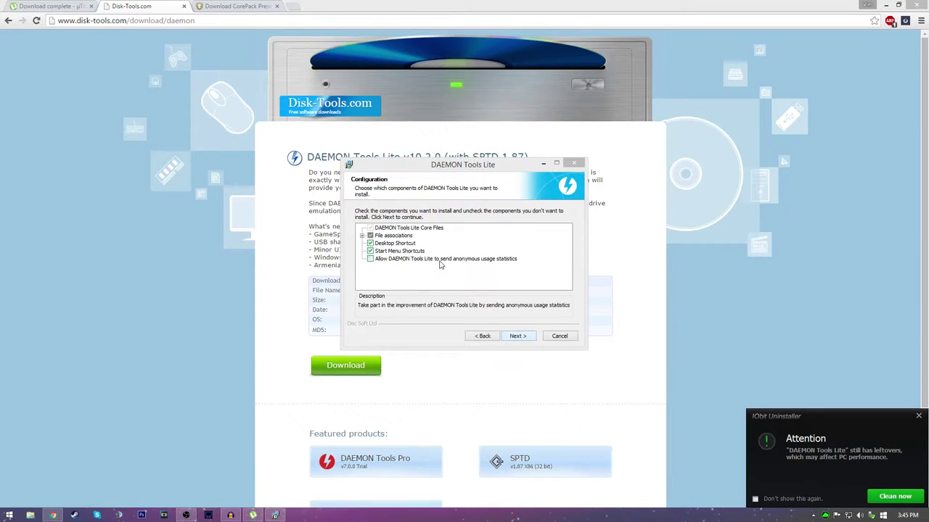
click(370, 251)
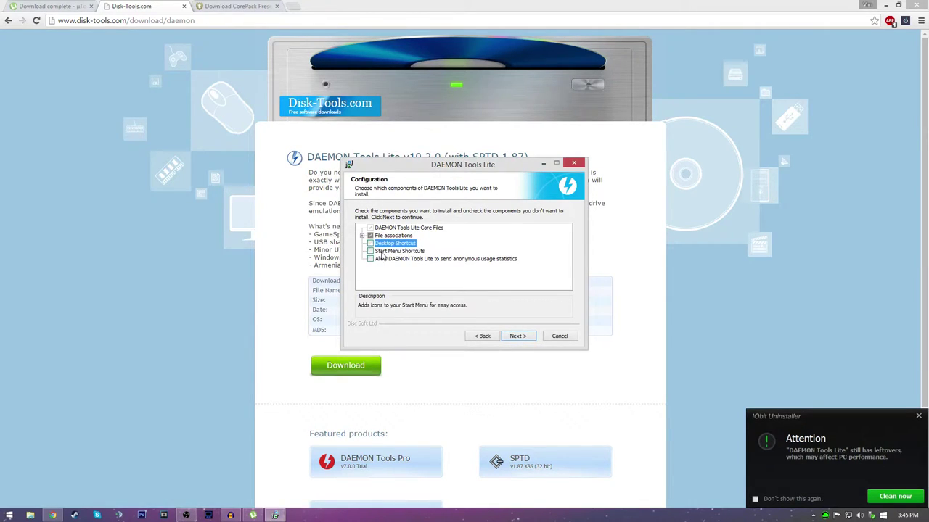
click(516, 336)
Decline Search More Know and PC Mechanic, install to the default folder, skip launching.
click(353, 268)
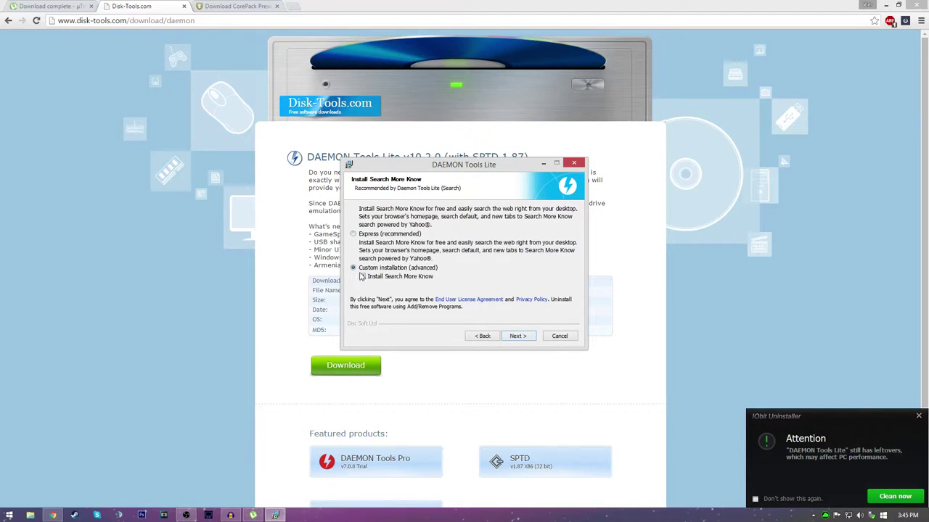
click(363, 277)
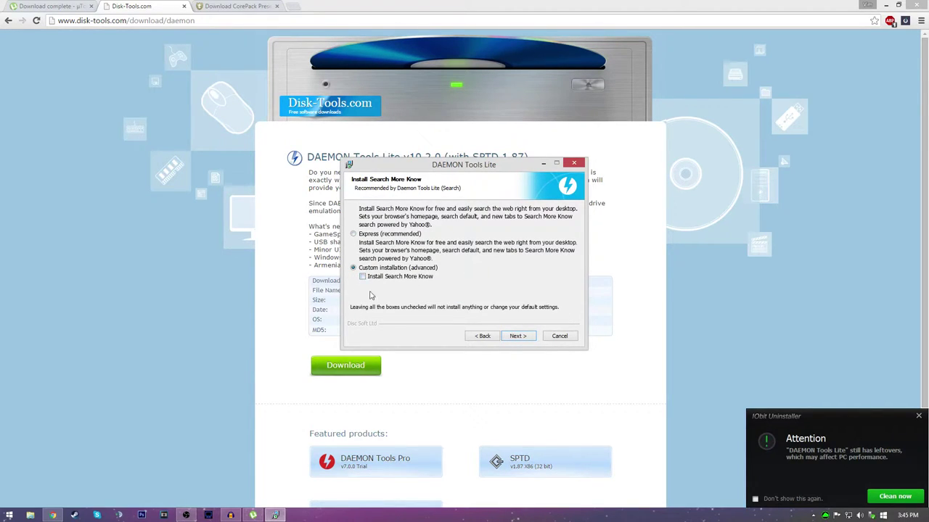
click(513, 336)
click(354, 240)
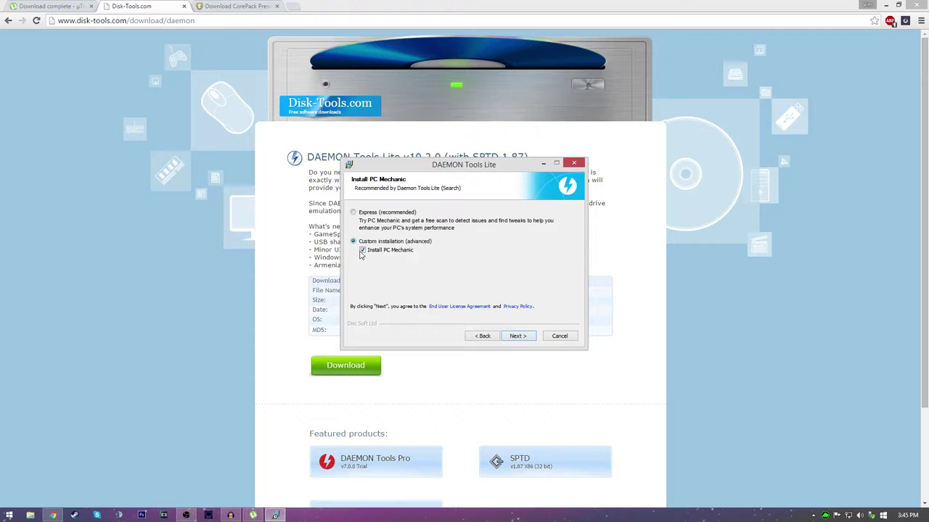
click(532, 337)
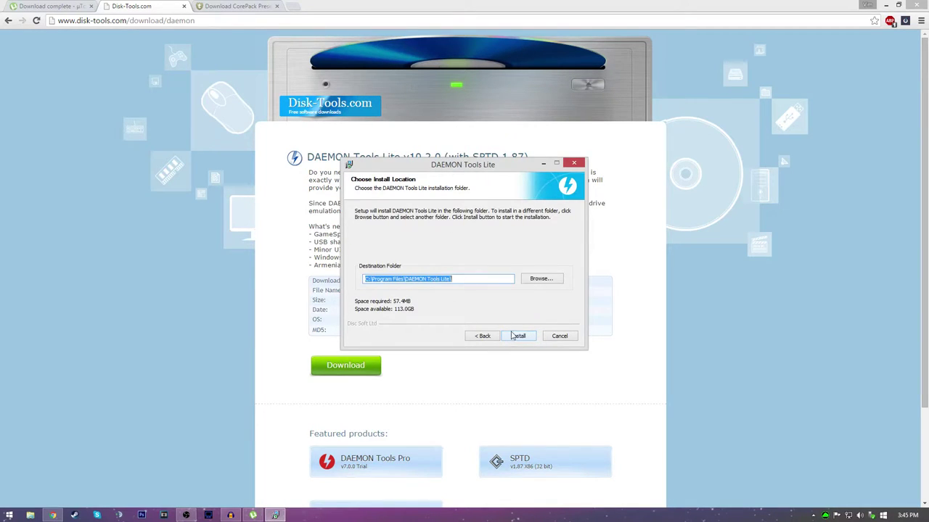
click(514, 336)
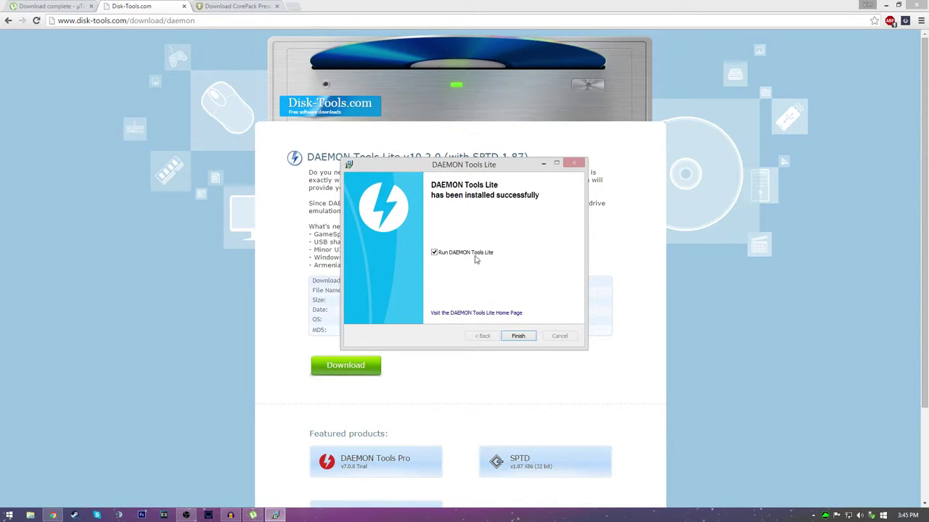
click(435, 253)
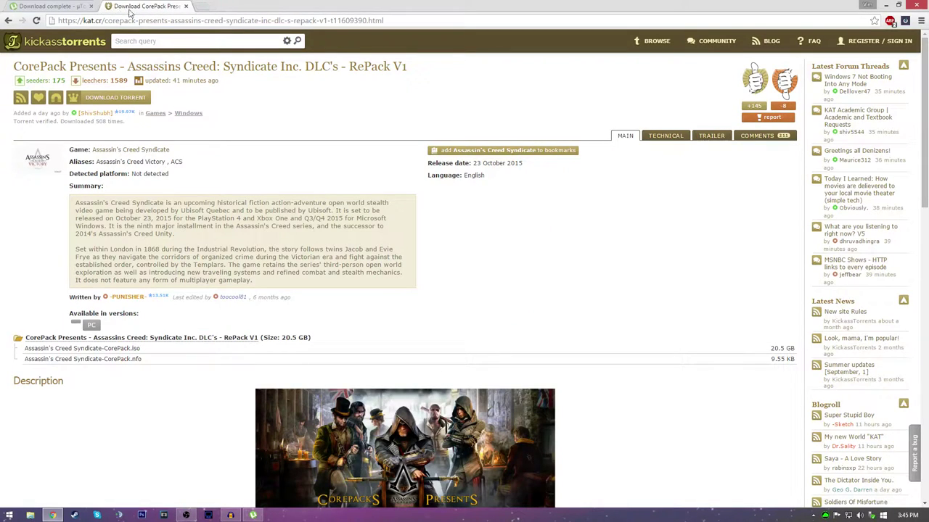
Close the leftover tabs and download the CorePack Assassin's Creed Syndicate .torrent file.
click(100, 6)
double_click(170, 10)
double_click(436, 33)
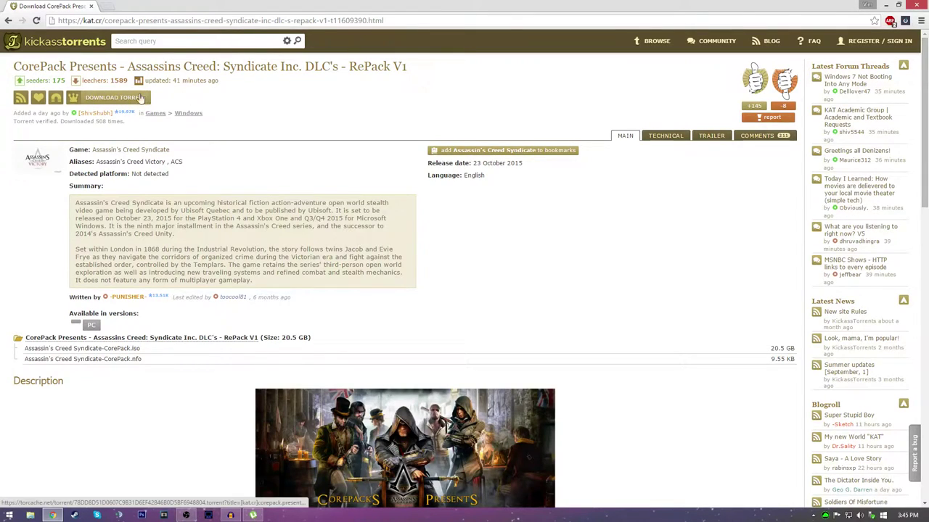
double_click(202, 5)
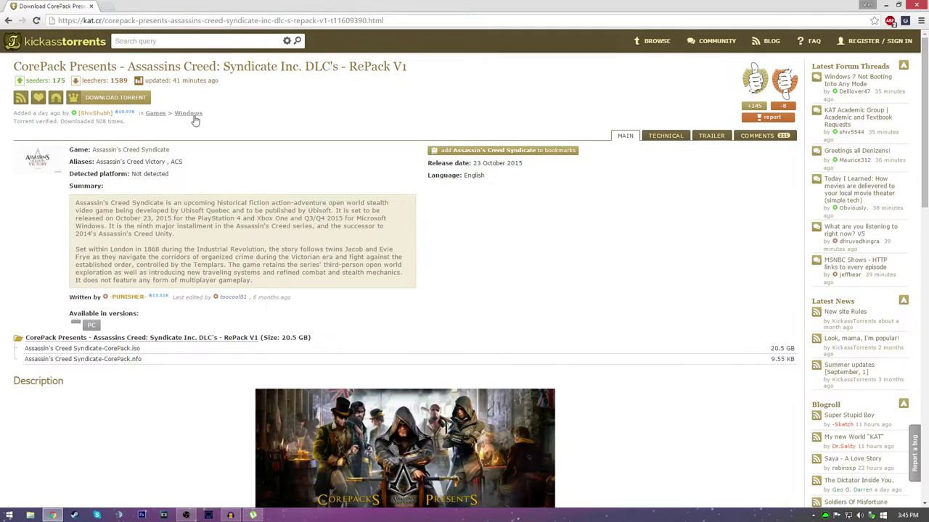
click(112, 102)
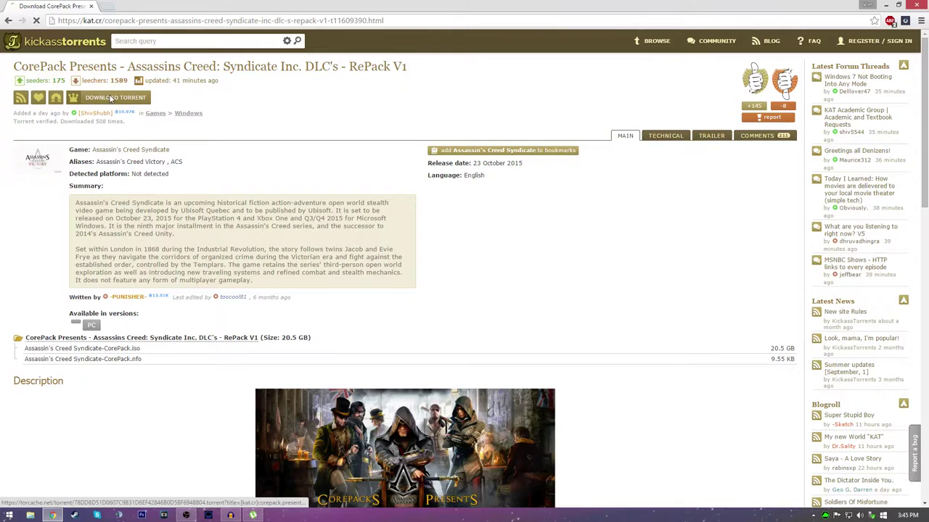
click(99, 497)
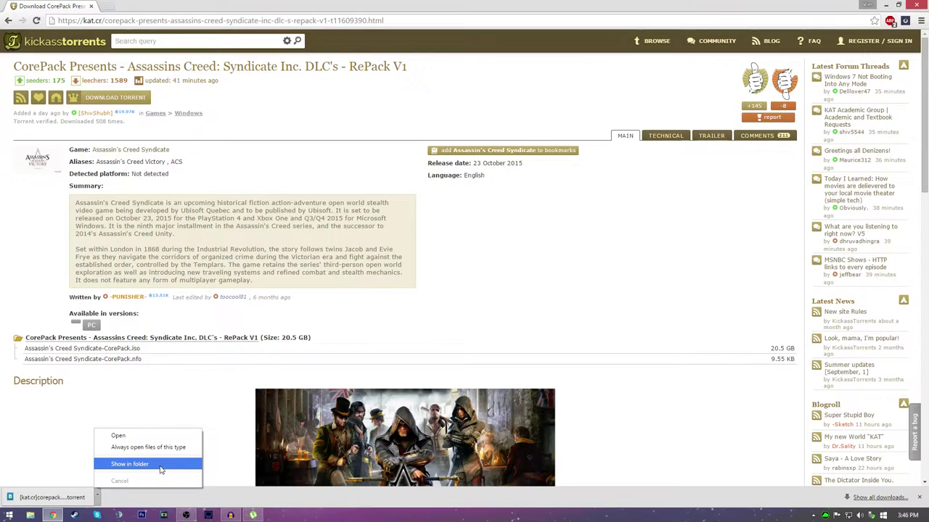
Open the downloaded Syndicate .torrent from the Downloads folder with µTorrent.
click(160, 470)
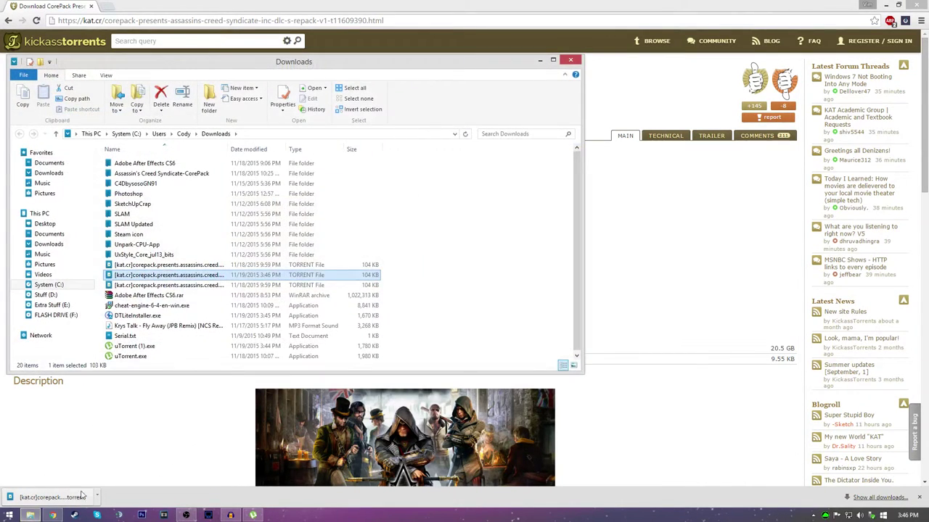
click(99, 493)
click(30, 515)
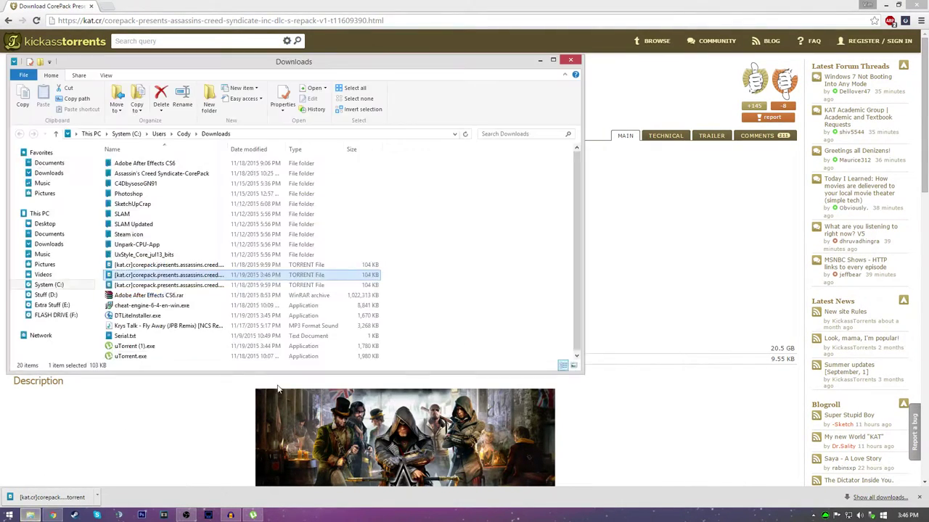
right_click(188, 276)
mouse_move(219, 332)
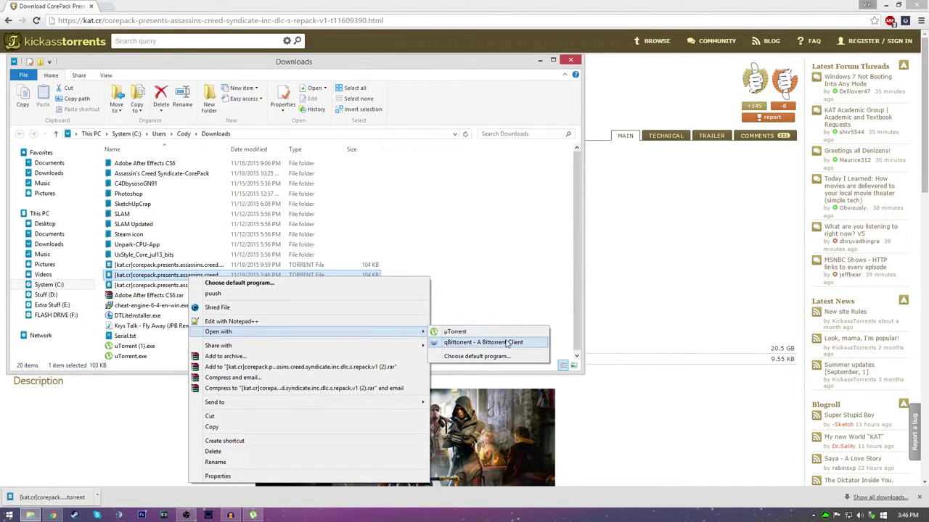
click(471, 334)
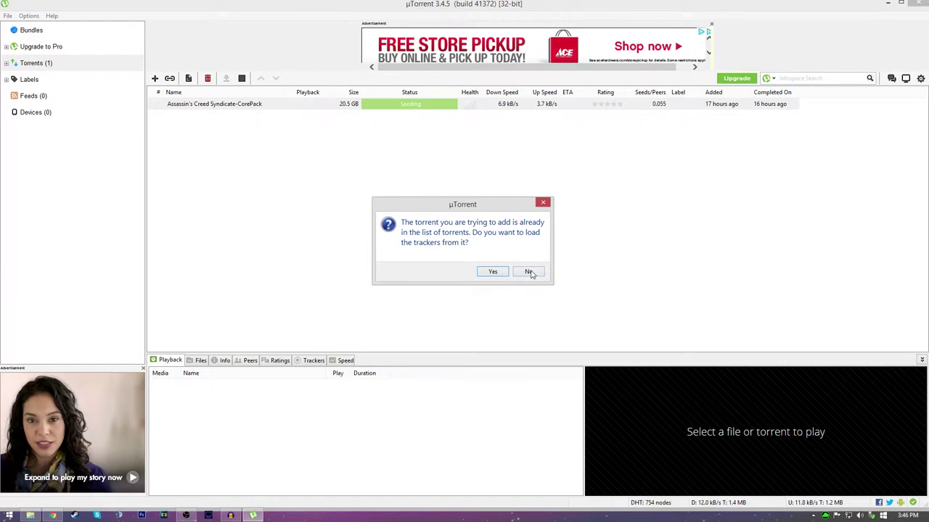
Decline reloading trackers, maximise µTorrent, and open the Syndicate torrent's containing folder.
click(530, 274)
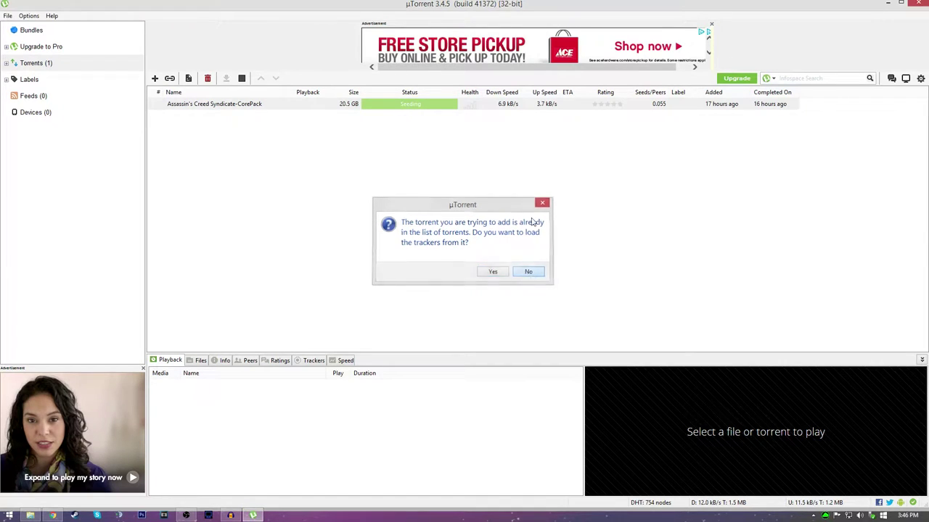
double_click(529, 36)
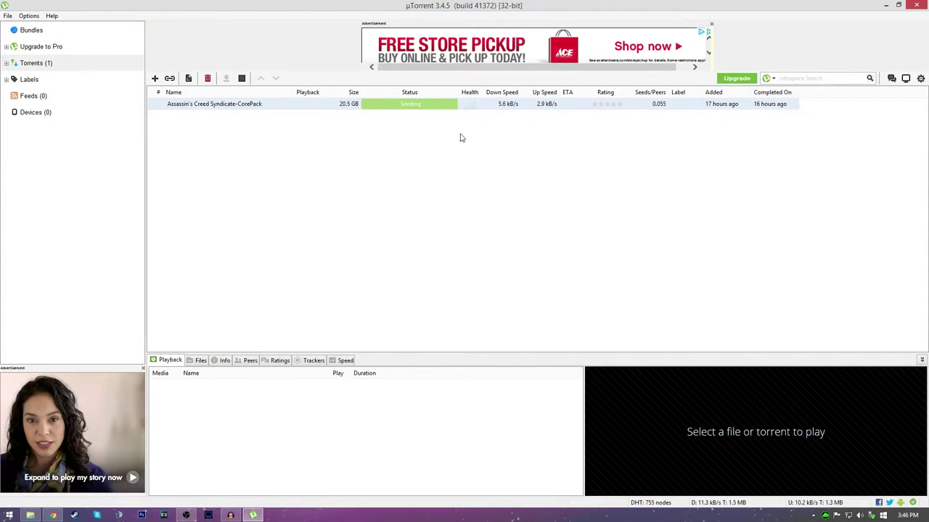
right_click(369, 107)
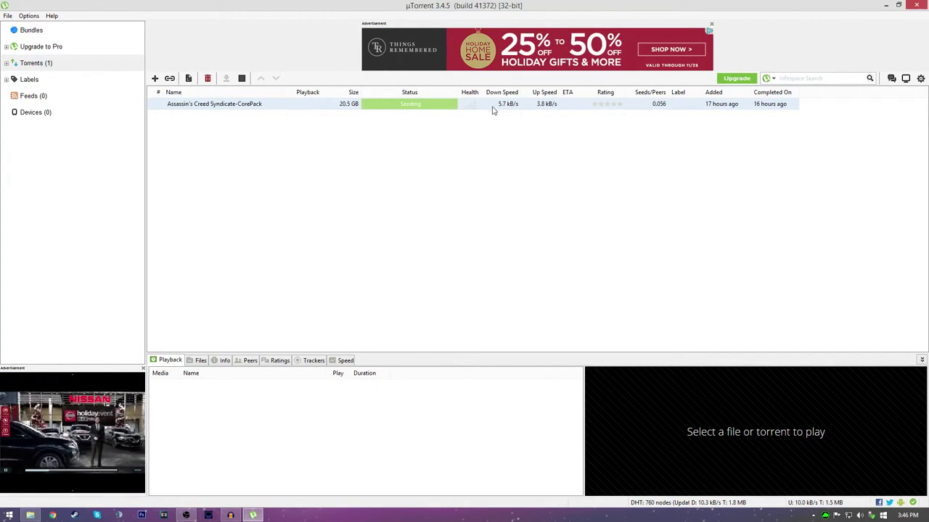
right_click(230, 106)
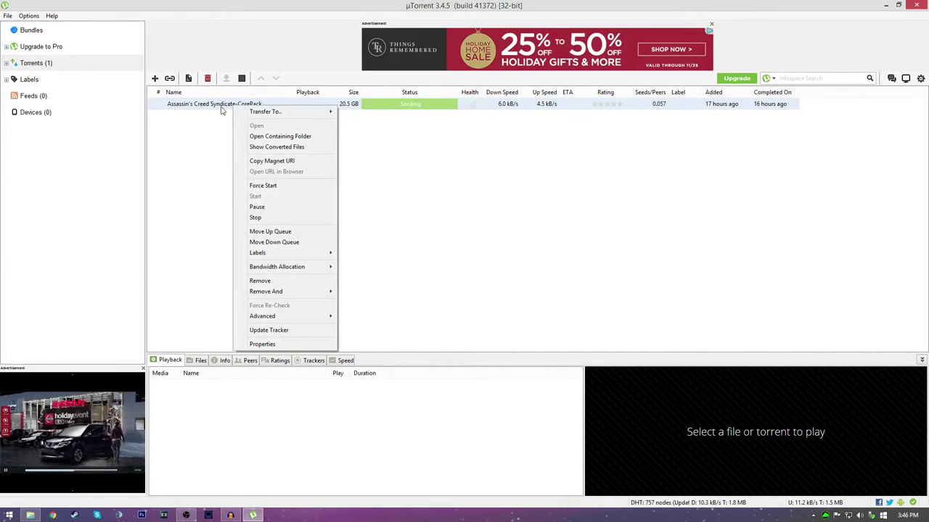
click(252, 136)
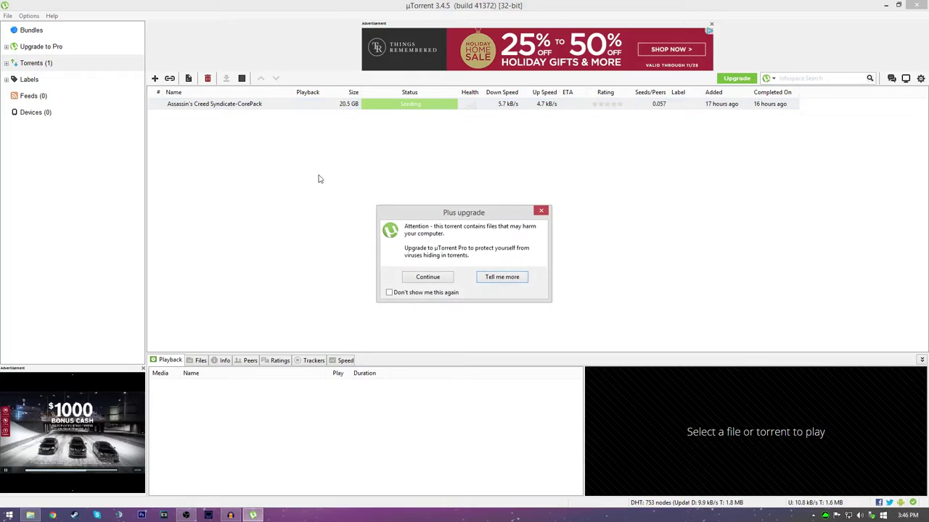
Open the Syndicate-CorePack ISO with DAEMON Tools Lite, accepting the security warning, to mount it as H:.
click(427, 276)
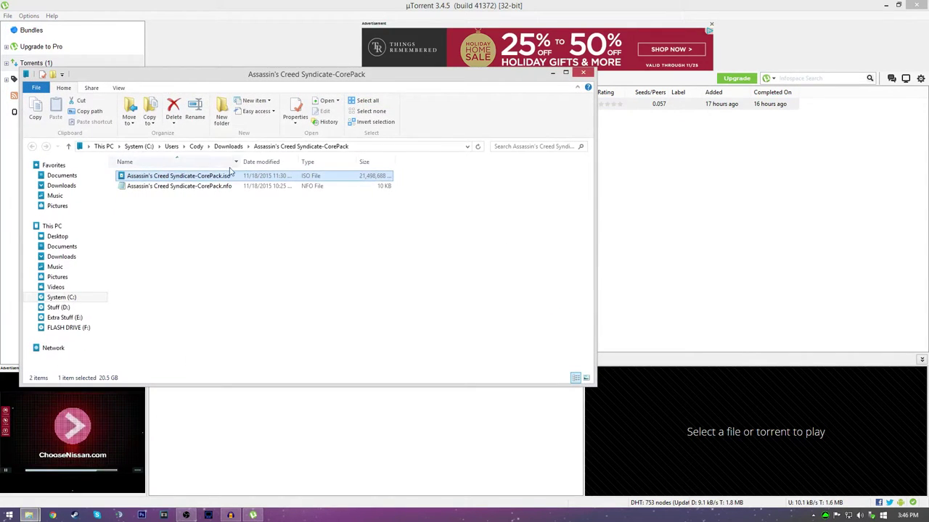
drag(269, 76, 475, 67)
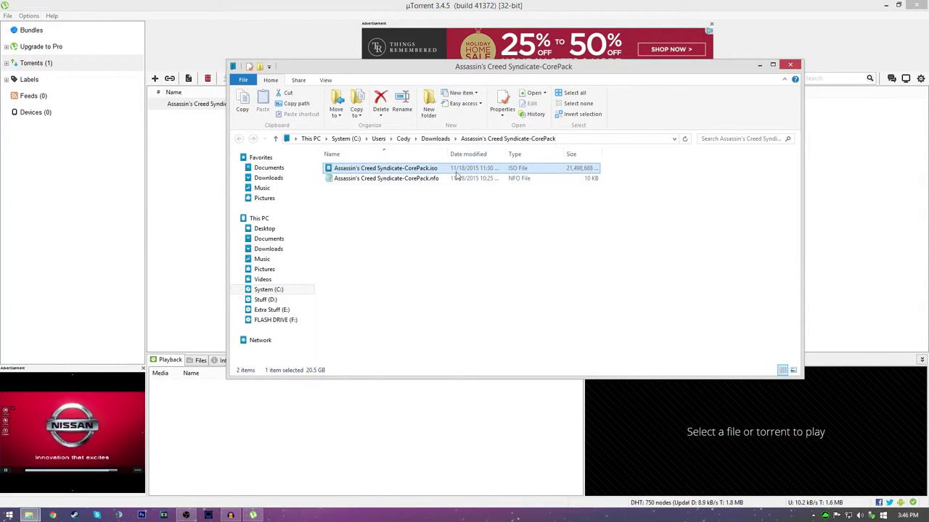
click(428, 179)
click(377, 169)
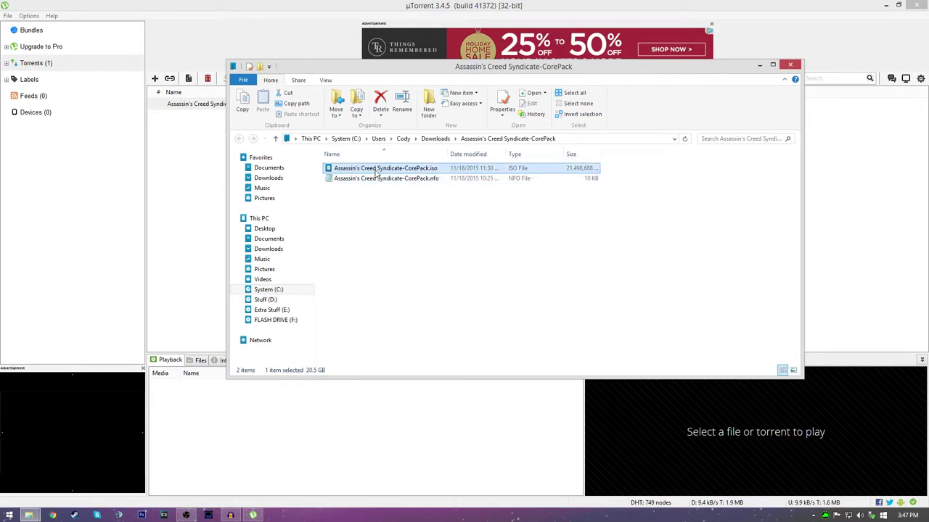
right_click(385, 170)
mouse_move(417, 223)
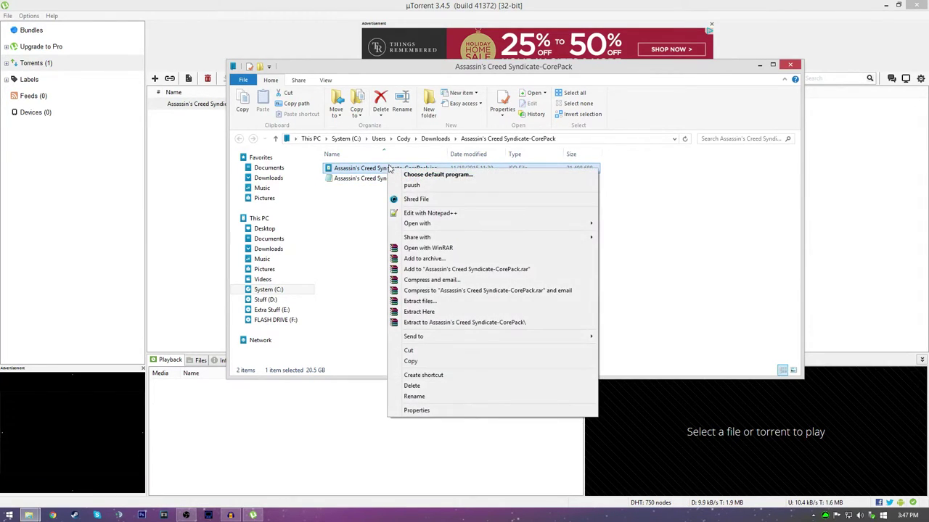
right_click(350, 165)
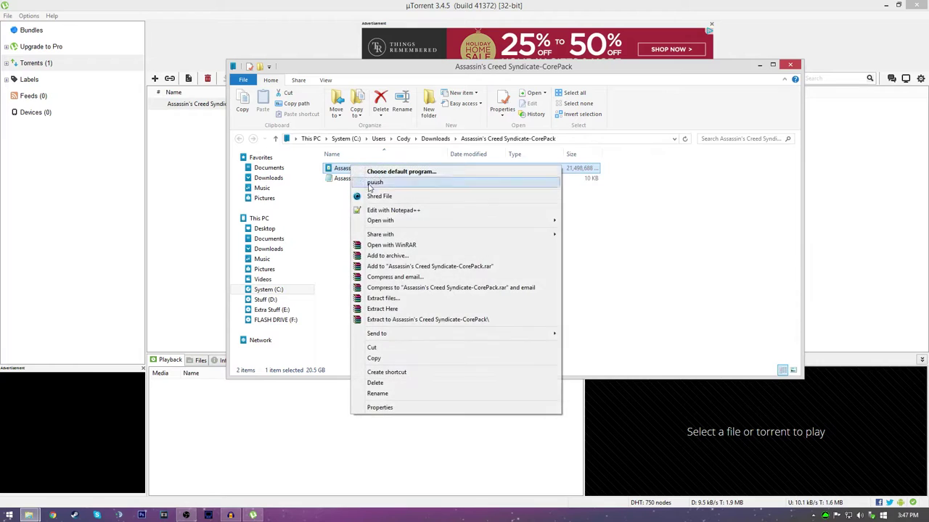
click(334, 179)
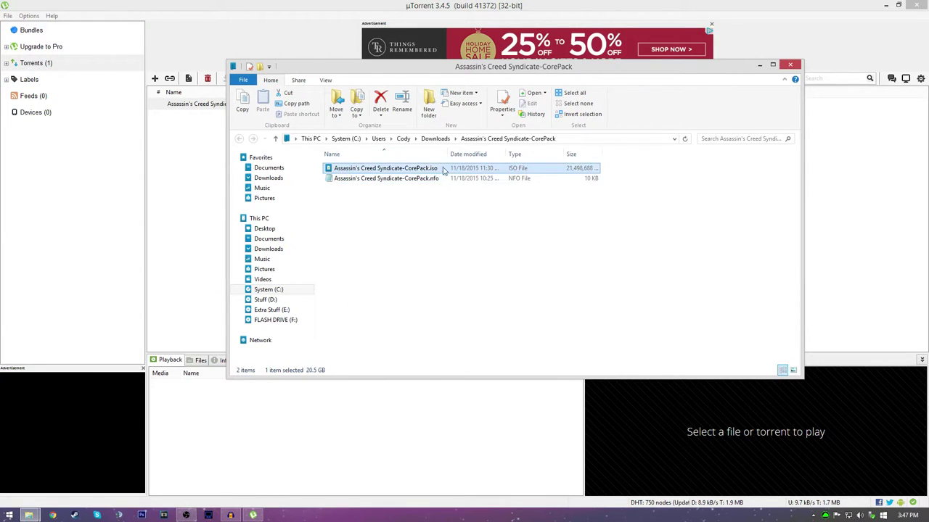
right_click(337, 170)
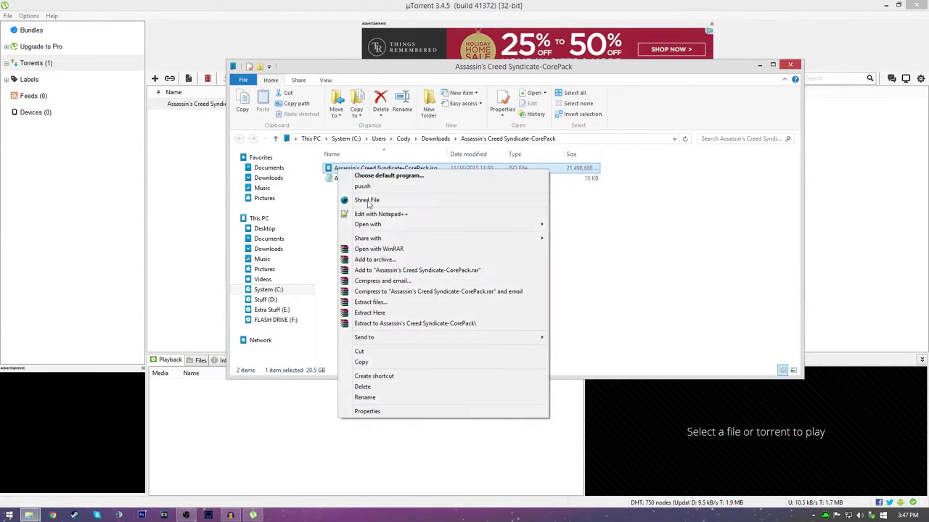
mouse_move(367, 224)
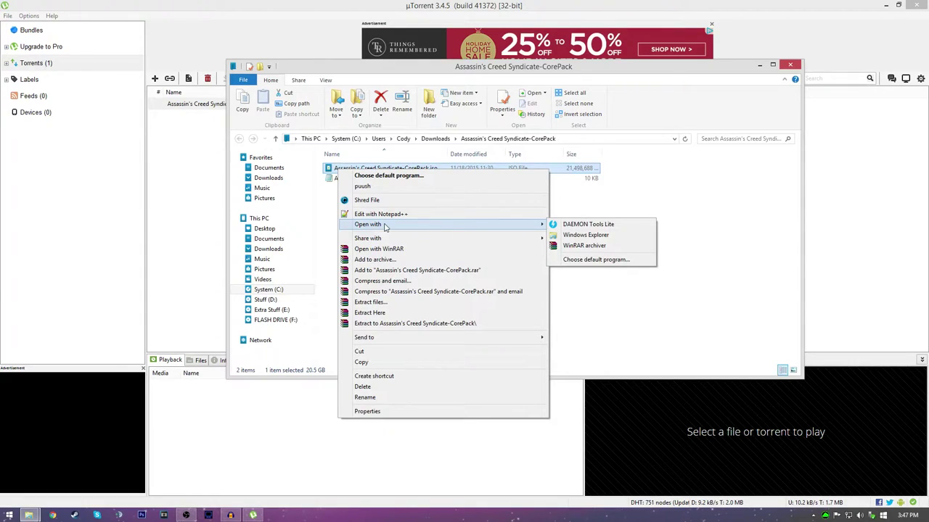
click(582, 228)
click(497, 270)
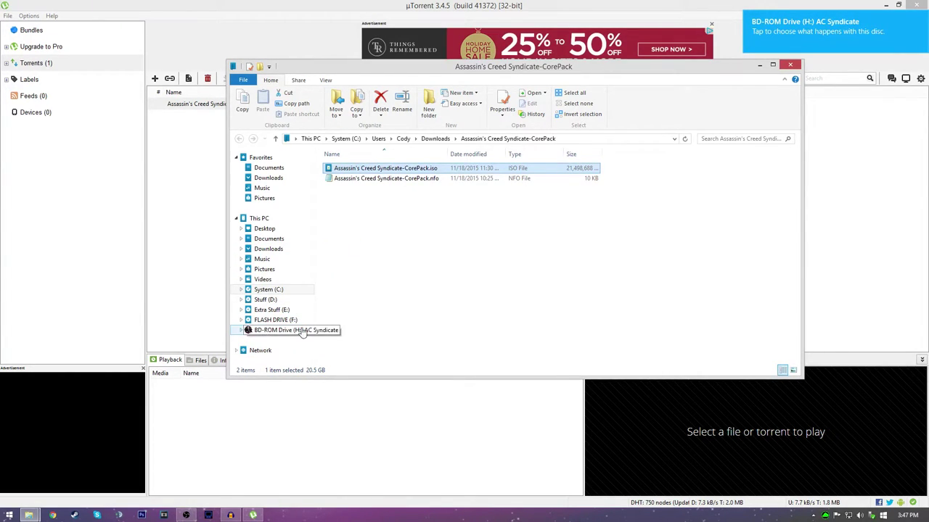
Open the mounted AC Syndicate BD-ROM drive (H:) from This PC and run setup.exe.
click(260, 218)
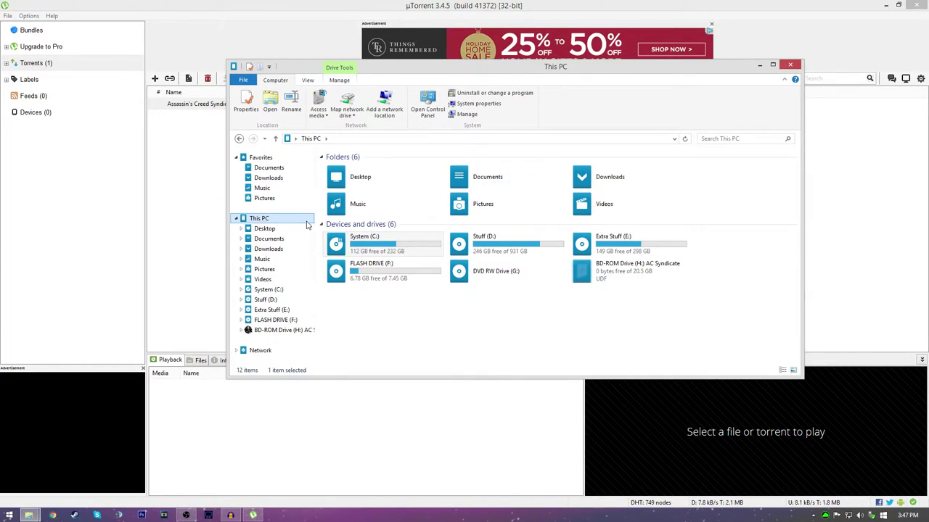
click(633, 279)
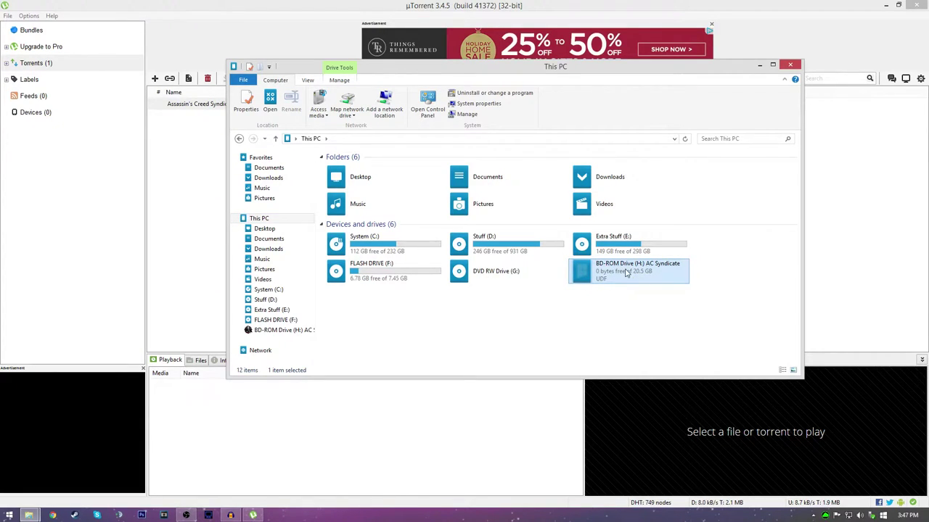
right_click(625, 270)
click(649, 298)
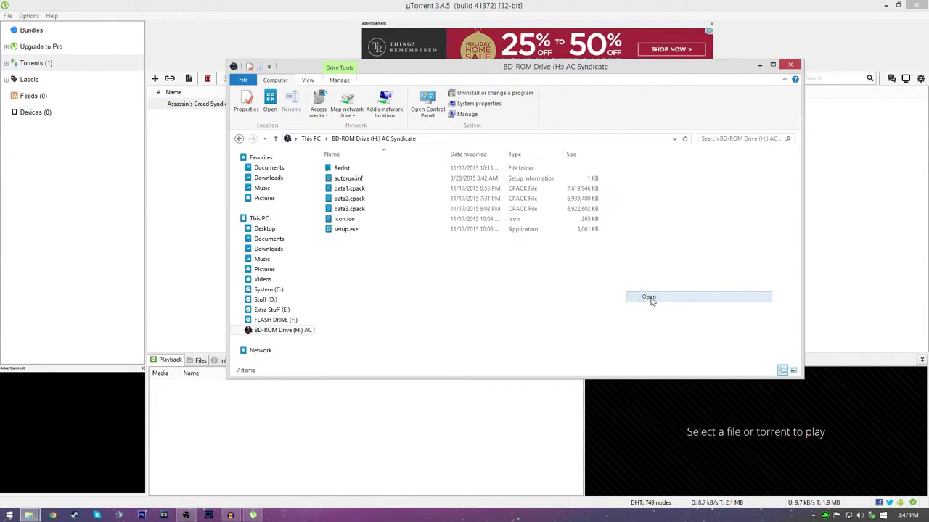
double_click(347, 229)
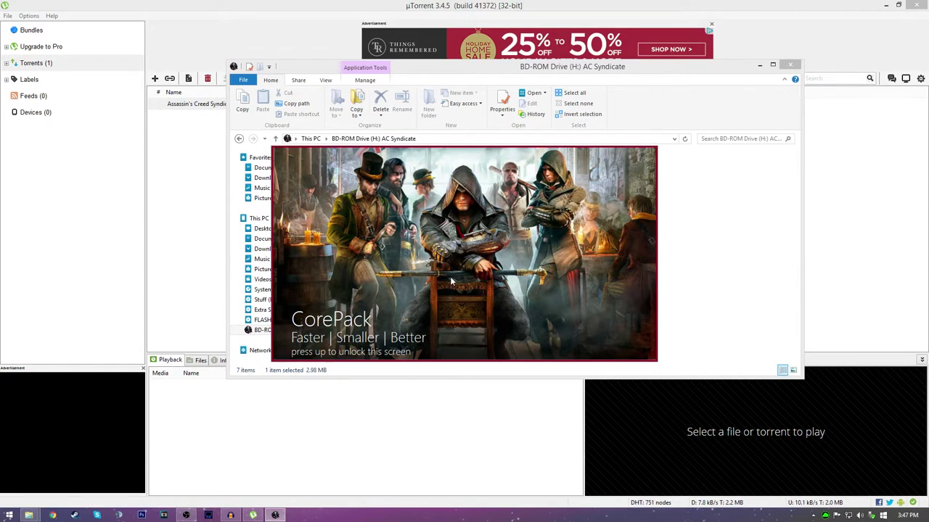
Start the Assassin's Creed Syndicate install, pass the welcome screen, and open the destination folder browser.
key(Up)
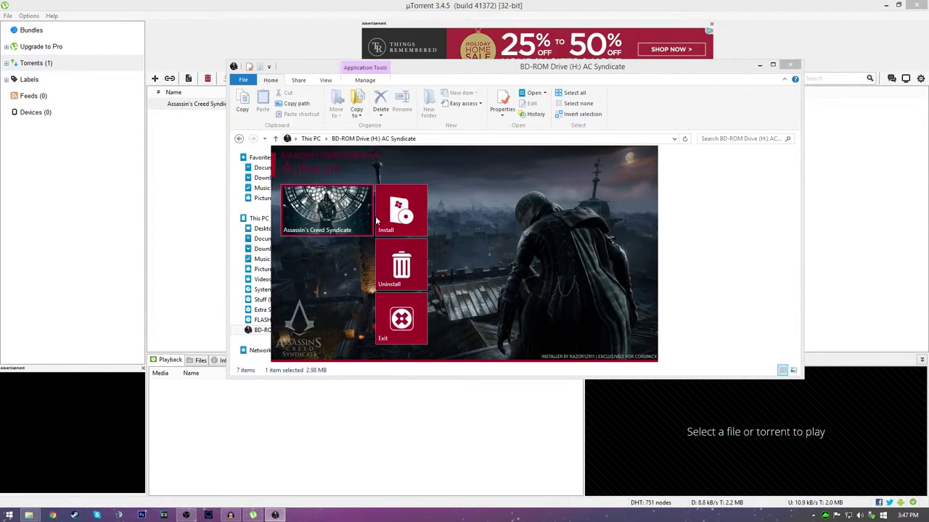
click(397, 219)
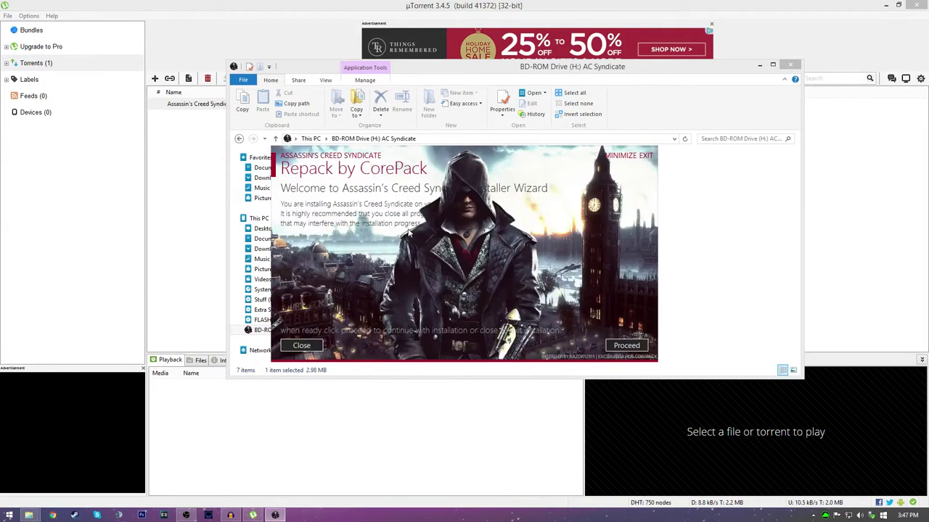
click(619, 344)
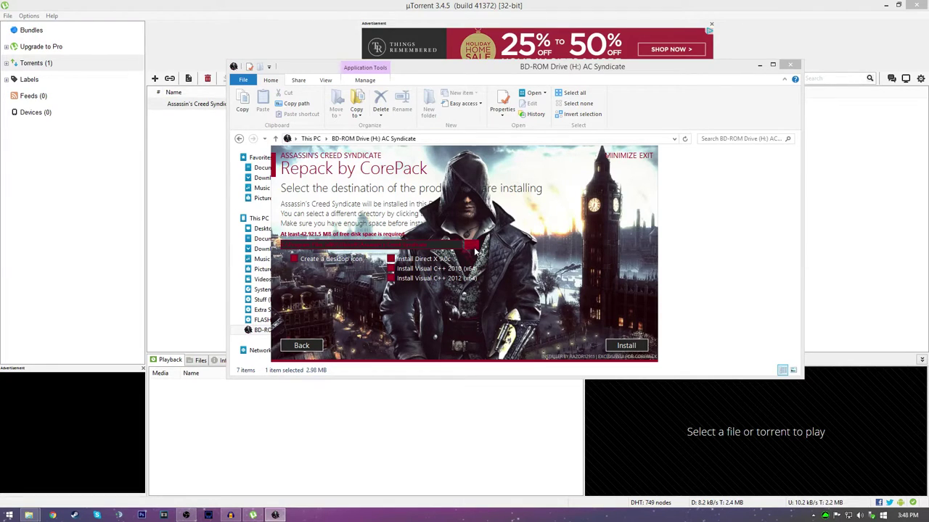
click(473, 246)
drag(432, 168, 544, 168)
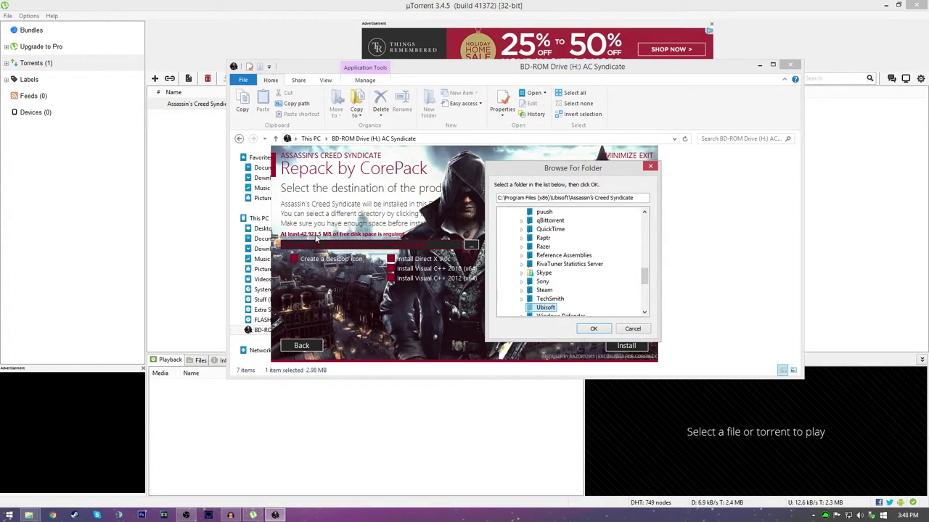
Choose C:\Games as the install folder in Browse For Folder and confirm.
scroll(580, 291, down, 3)
scroll(580, 291, down, 5)
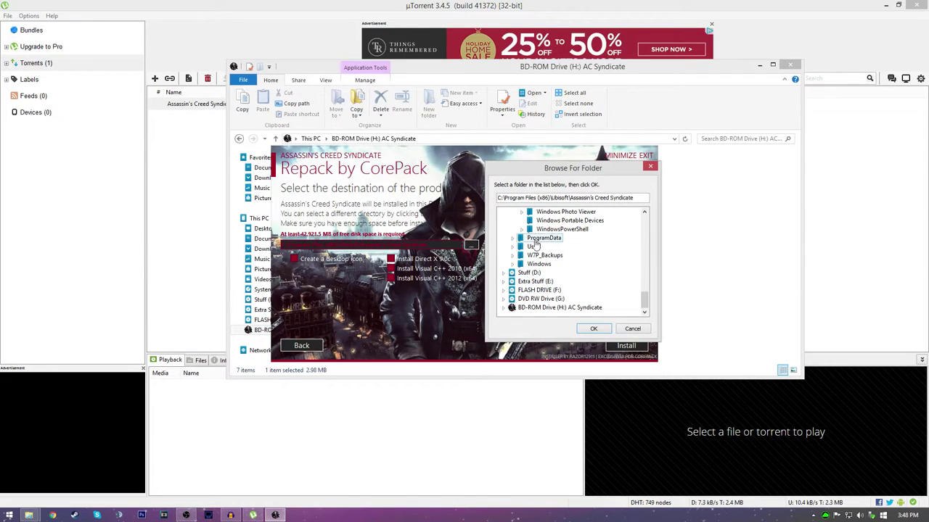
drag(535, 172, 652, 170)
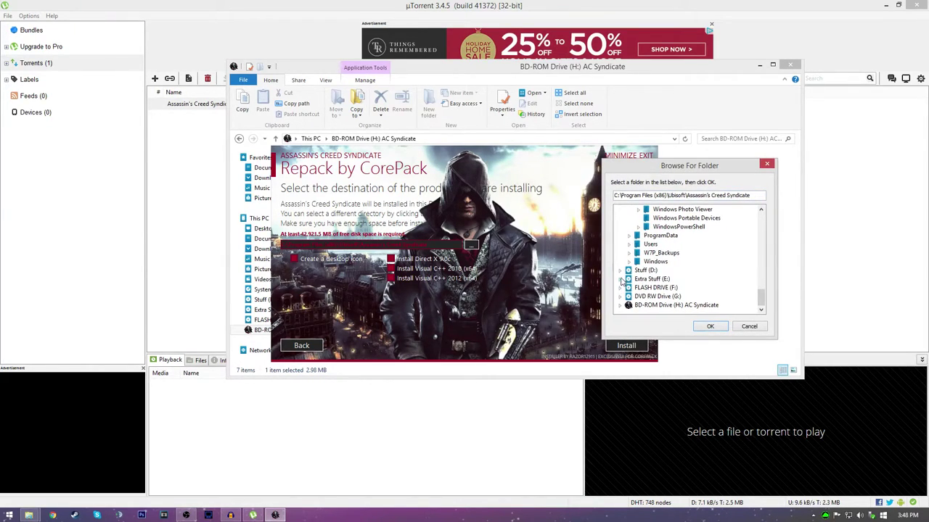
scroll(621, 284, up, 5)
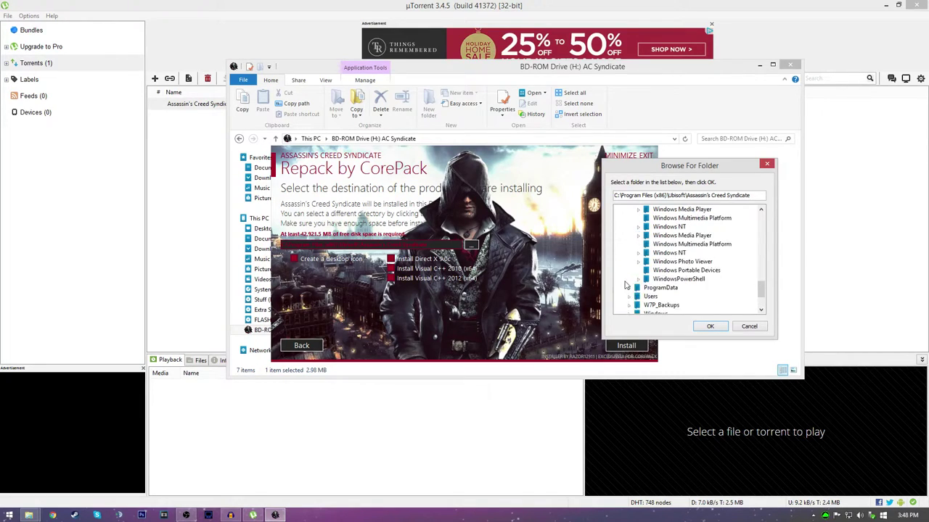
scroll(631, 280, up, 5)
scroll(646, 276, up, 5)
scroll(662, 270, up, 5)
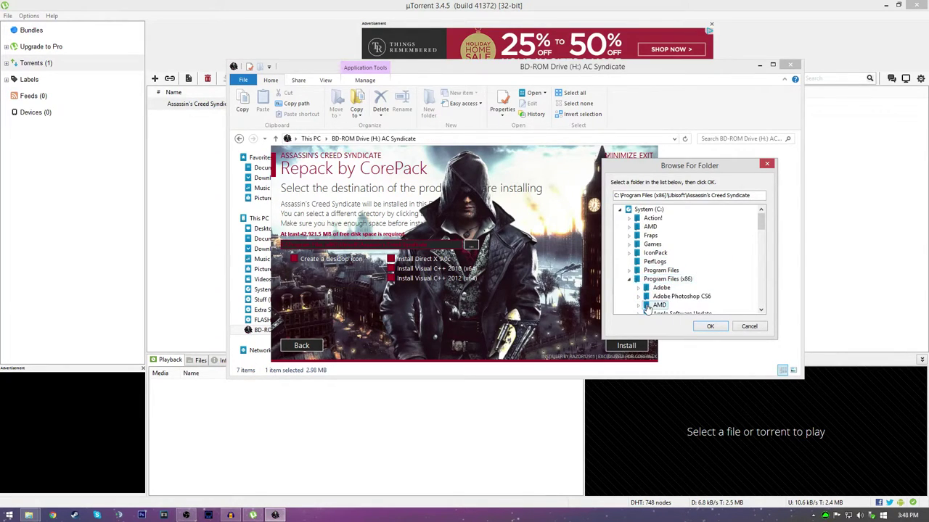
click(629, 279)
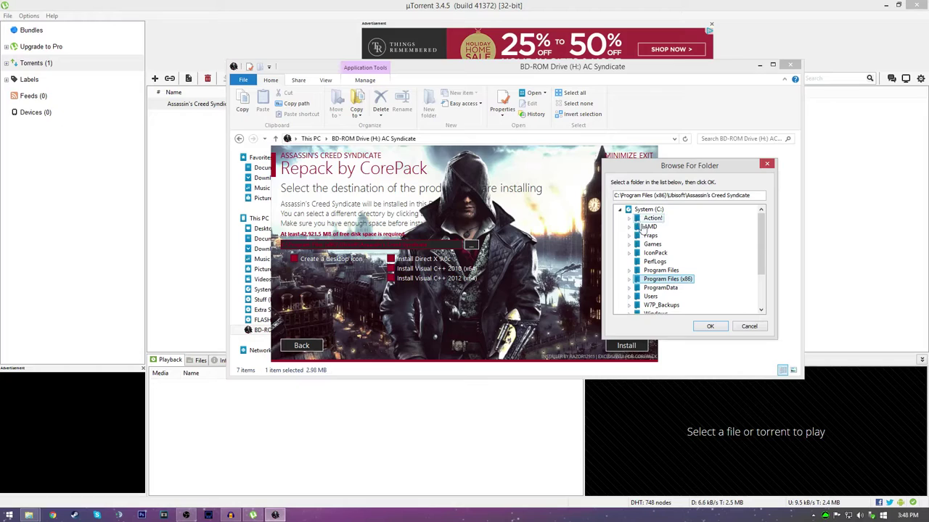
click(653, 245)
click(709, 328)
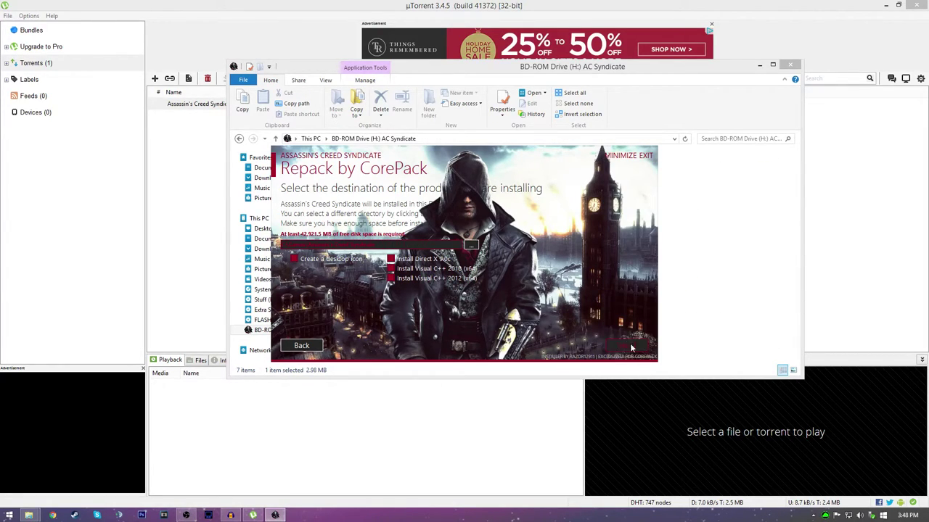
Close the Explorer windows, minimise µTorrent, and start the game installation.
click(795, 67)
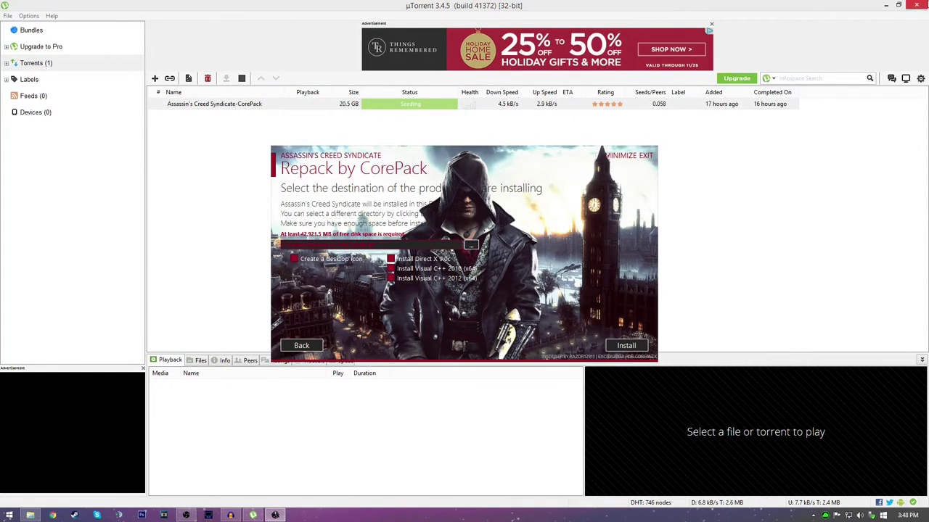
click(885, 5)
click(571, 60)
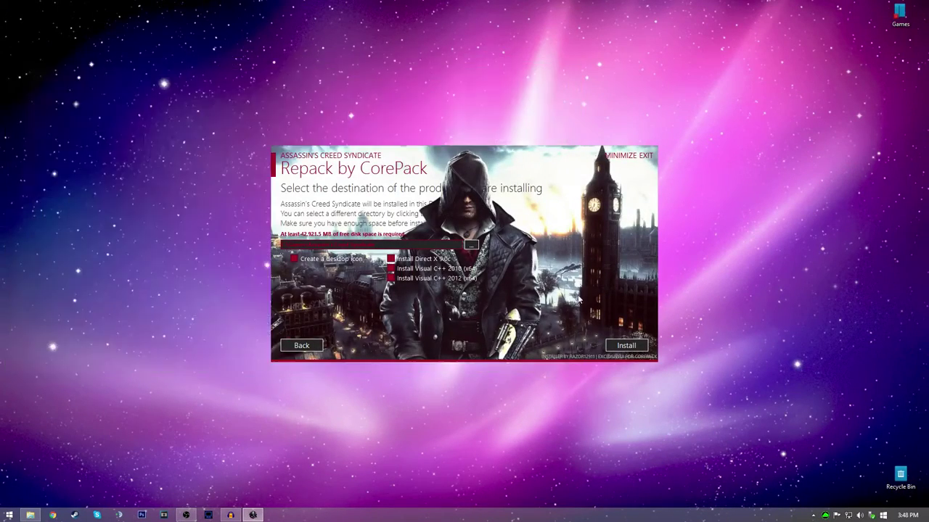
click(625, 344)
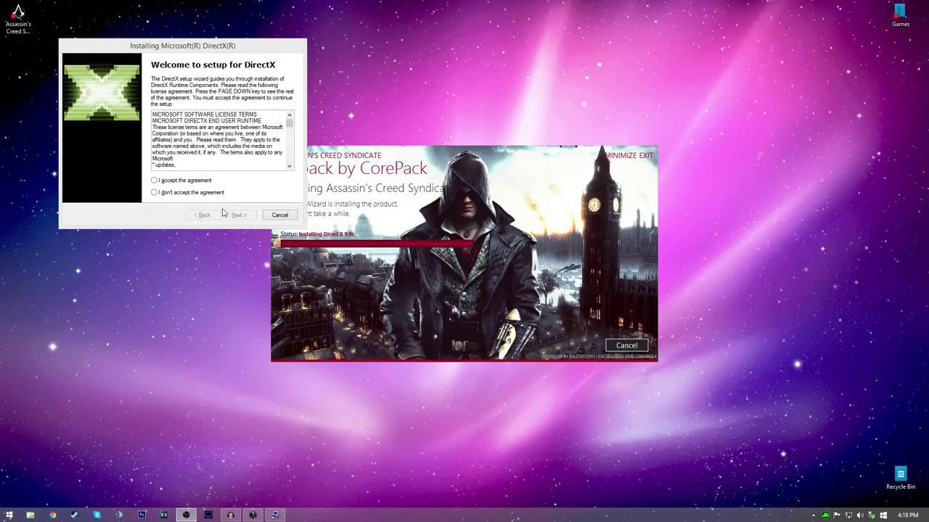
Accept the DirectX 9.0c licence and run its setup through to Installation Complete.
drag(210, 54, 689, 54)
click(656, 181)
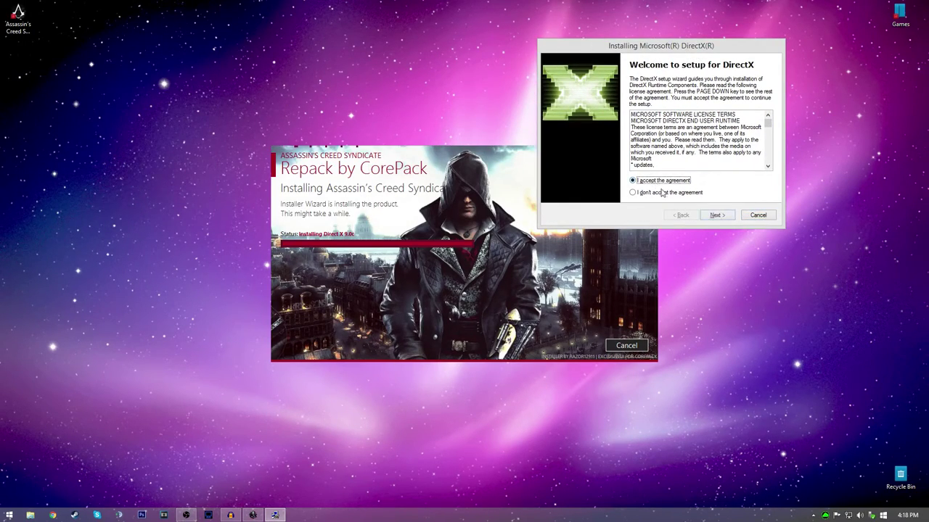
click(716, 215)
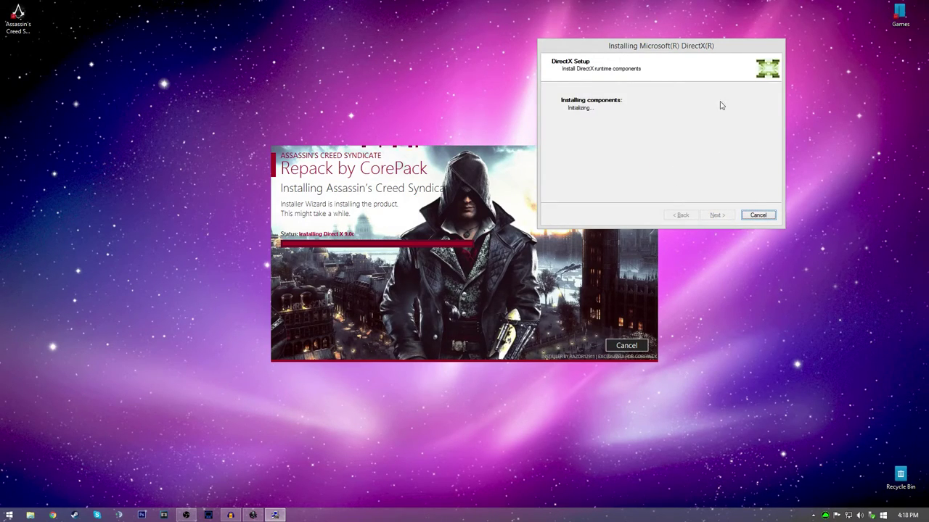
drag(722, 49, 778, 50)
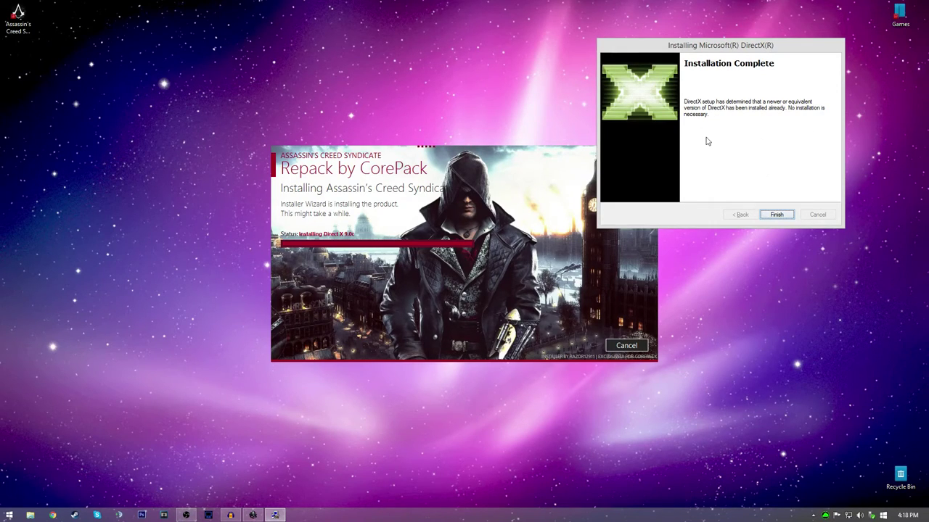
Finish DirectX, cancel the Visual C++ 2010 and 2012 setups, and close the completed game installer.
click(777, 215)
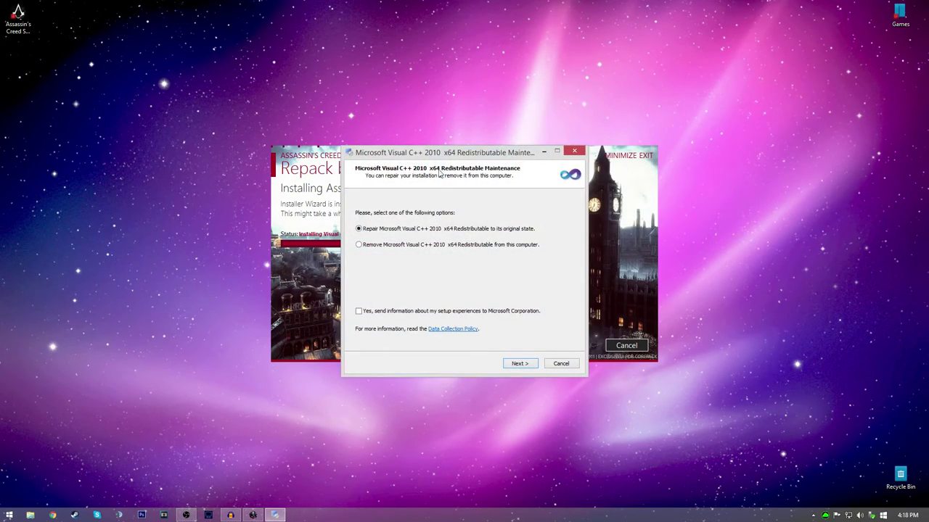
drag(469, 153, 734, 145)
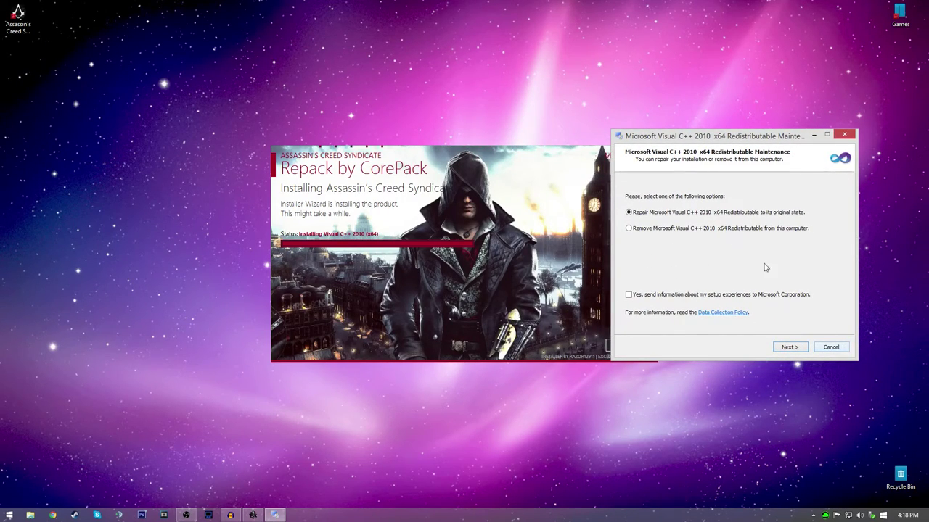
click(831, 347)
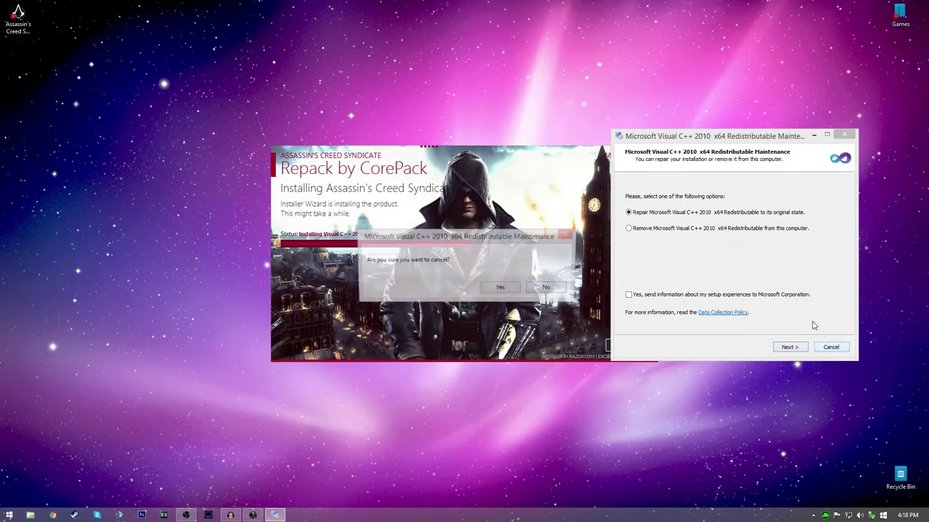
click(501, 288)
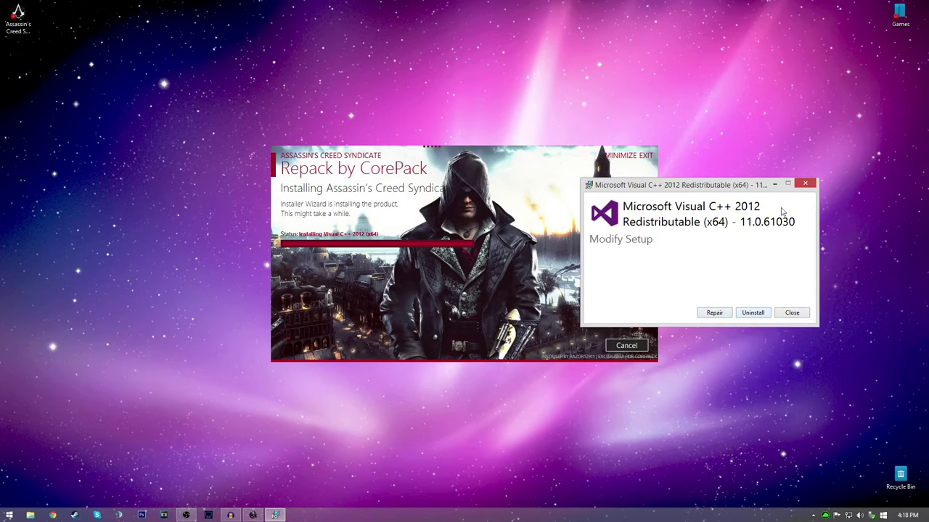
click(792, 313)
click(518, 294)
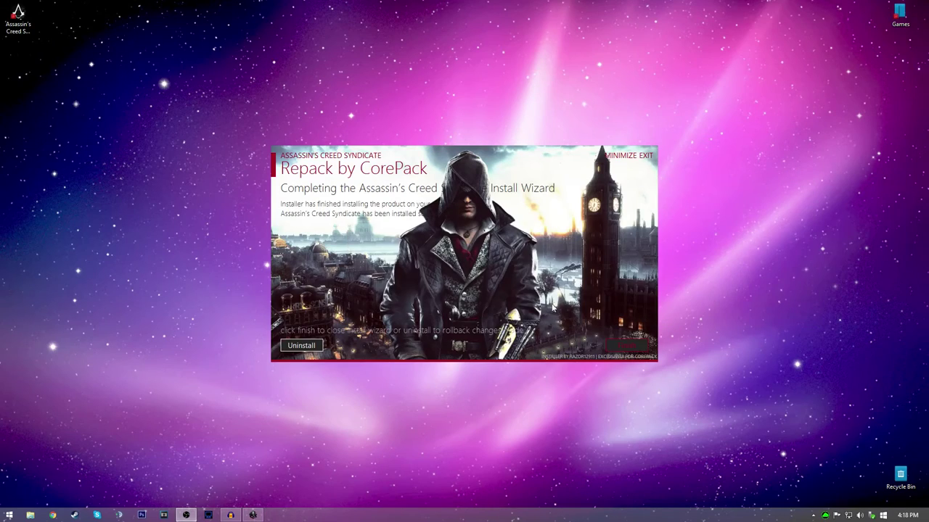
click(629, 346)
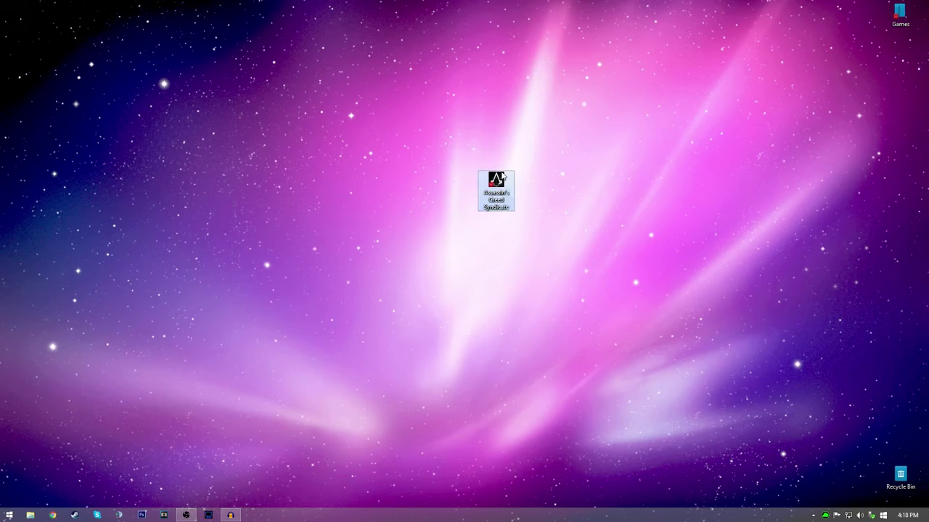
Set the Assassin's Creed Syndicate shortcut to run as administrator and move it near the desktop top.
right_click(499, 199)
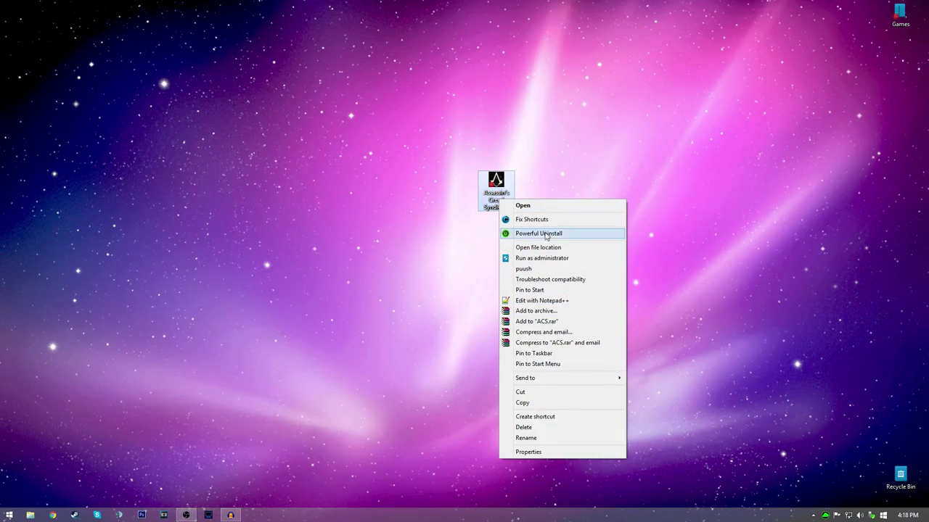
click(554, 451)
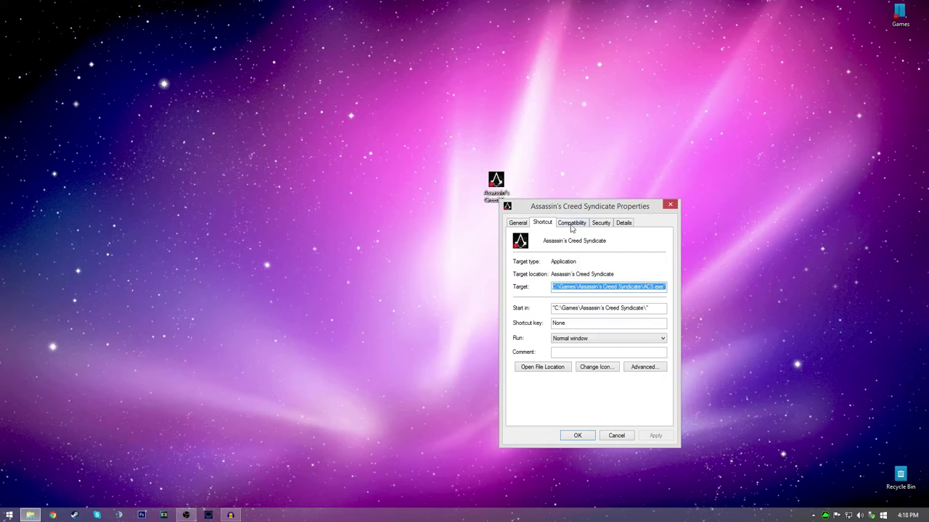
click(572, 223)
click(552, 377)
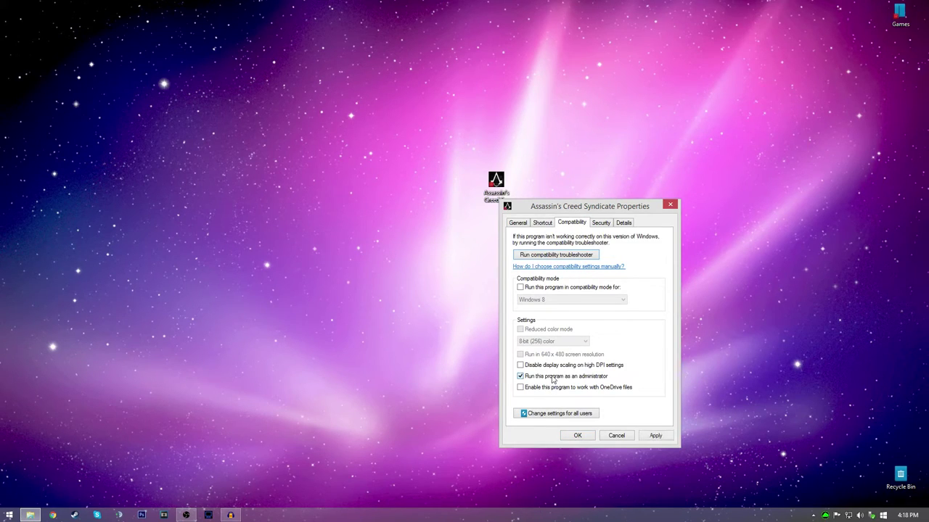
click(655, 435)
click(578, 435)
drag(499, 194, 470, 65)
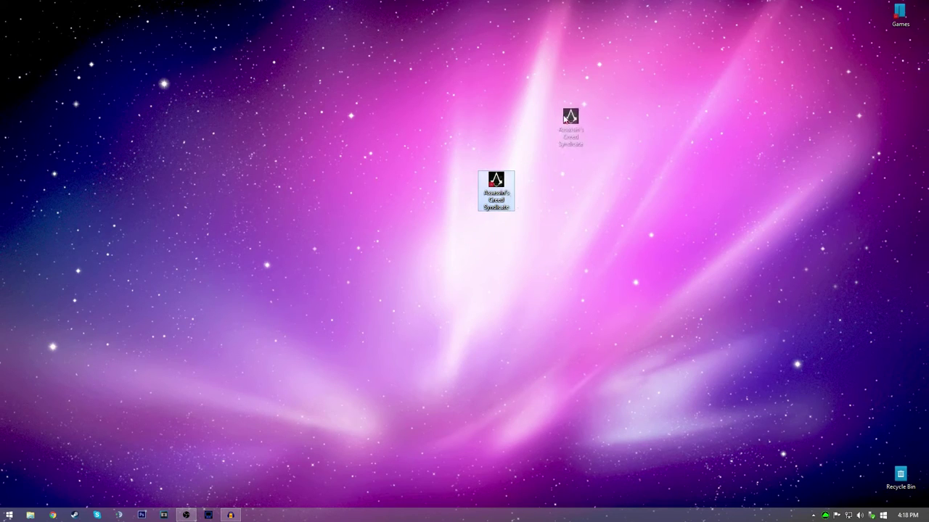
drag(373, 137, 556, 25)
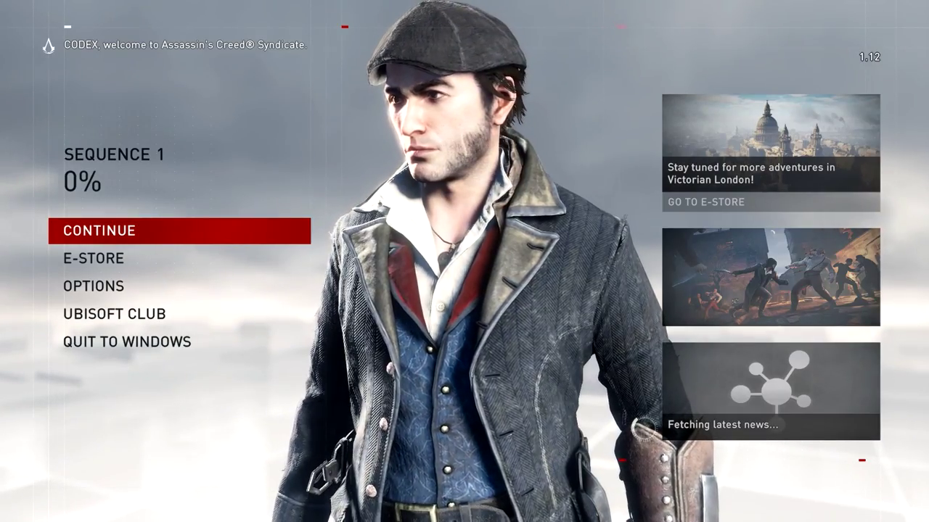
Move through the Assassin's Creed Syndicate main menu with the arrow keys to E-STORE.
key(Up)
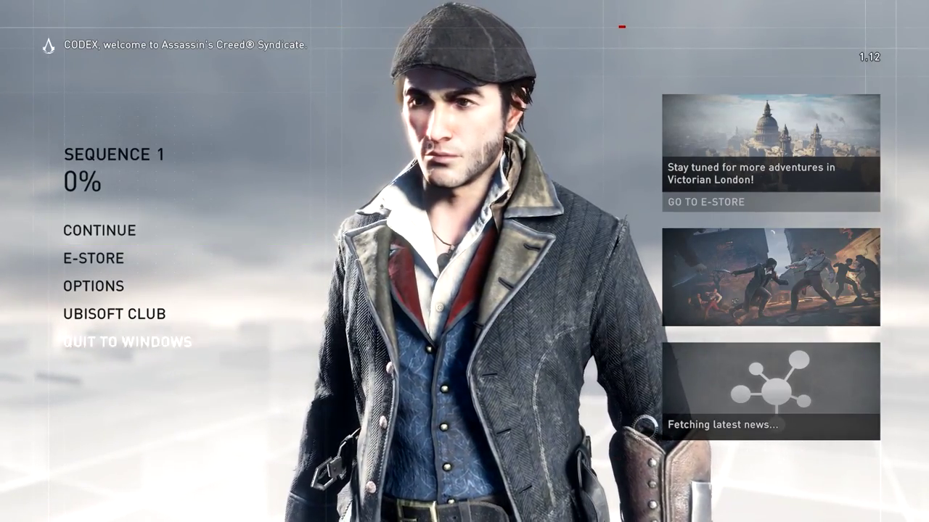
key(Up)
key(Up)
key(Up)
key(Up)
key(Down)
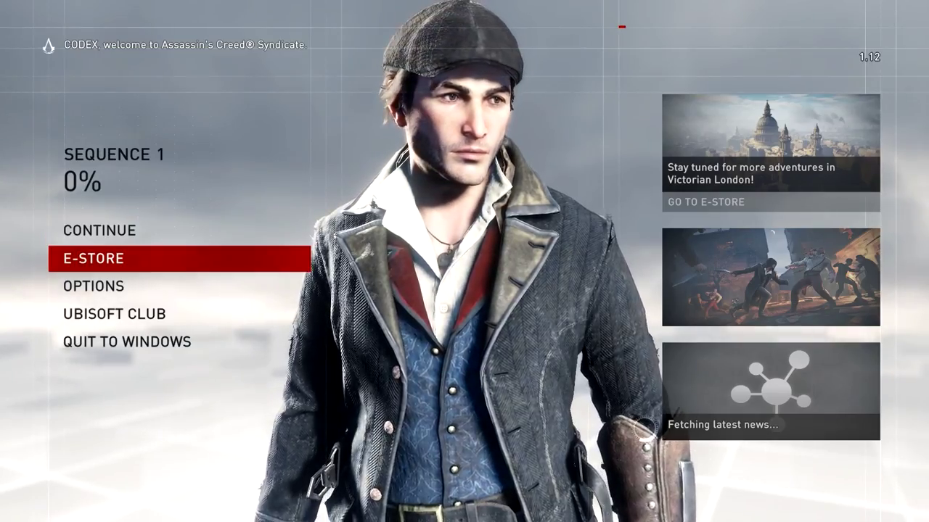